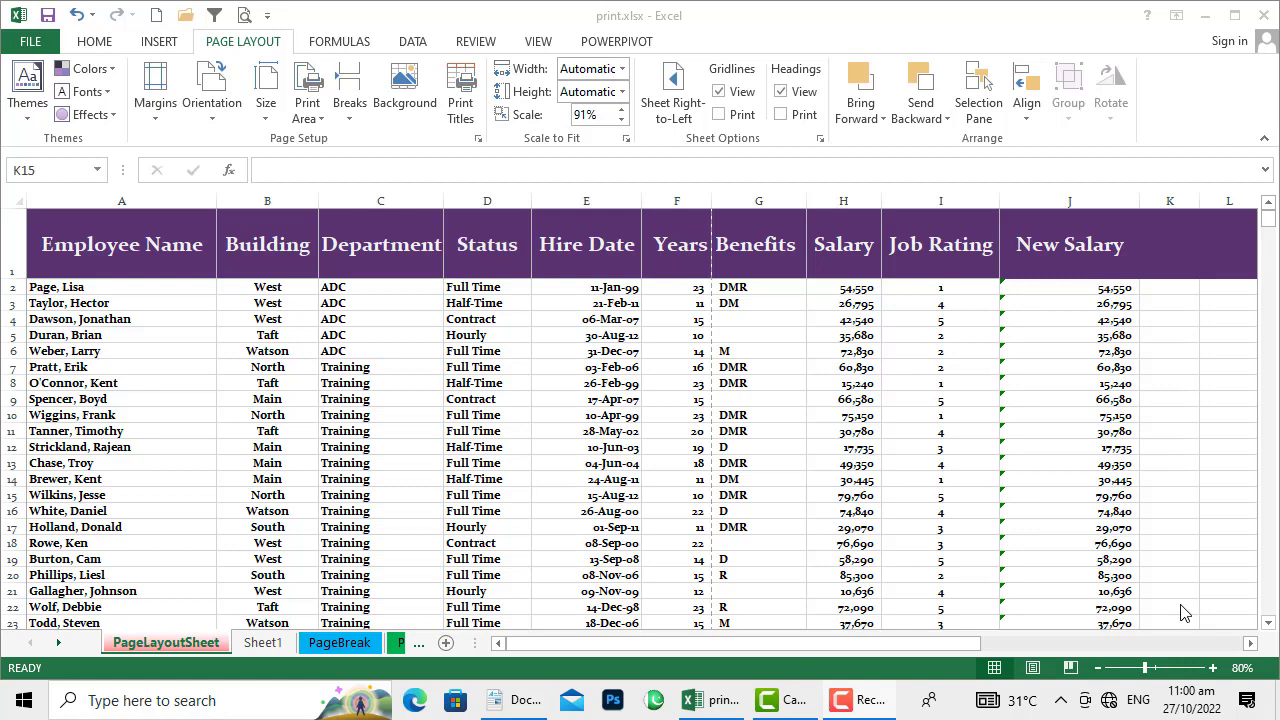
Step: Open the print preview of the employee salary sheet
{"action": "left_click", "coordinate": [1170, 494]}
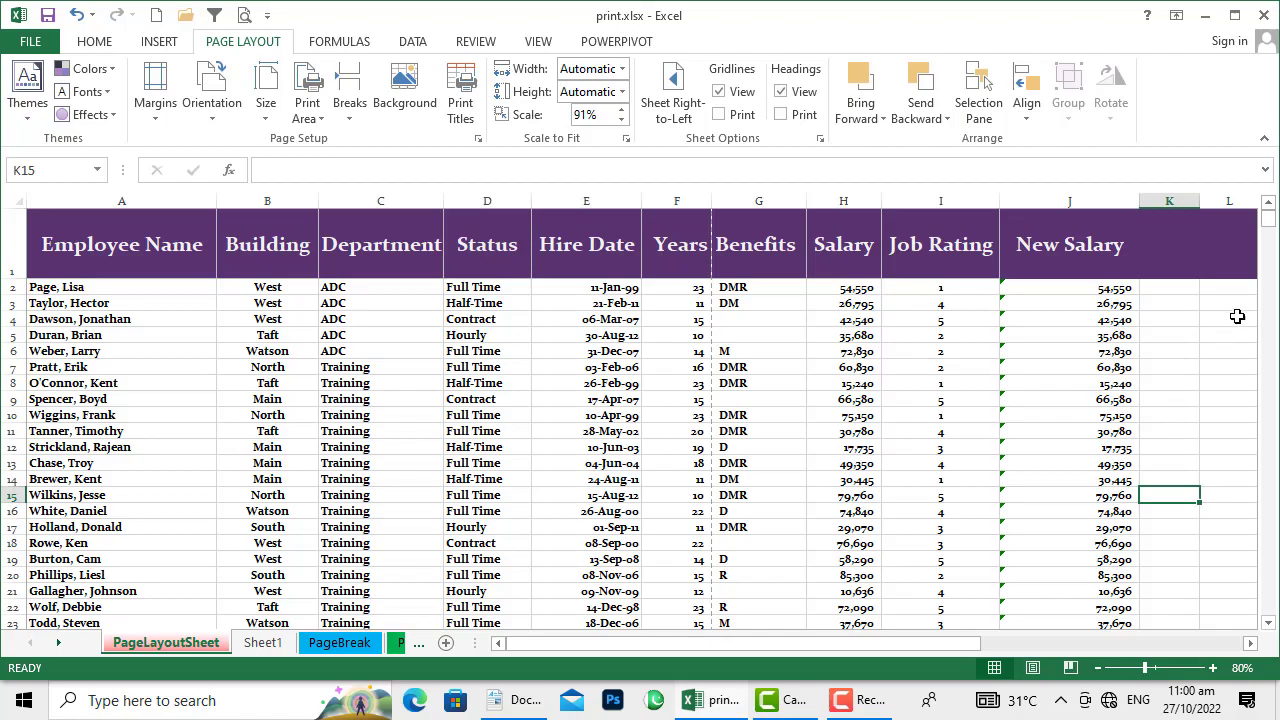
{"action": "mouse_move", "coordinate": [1270, 229]}
{"action": "left_mouse_down"}
{"action": "mouse_move", "coordinate": [1254, 361]}
{"action": "mouse_move", "coordinate": [1262, 470]}
{"action": "left_mouse_up"}
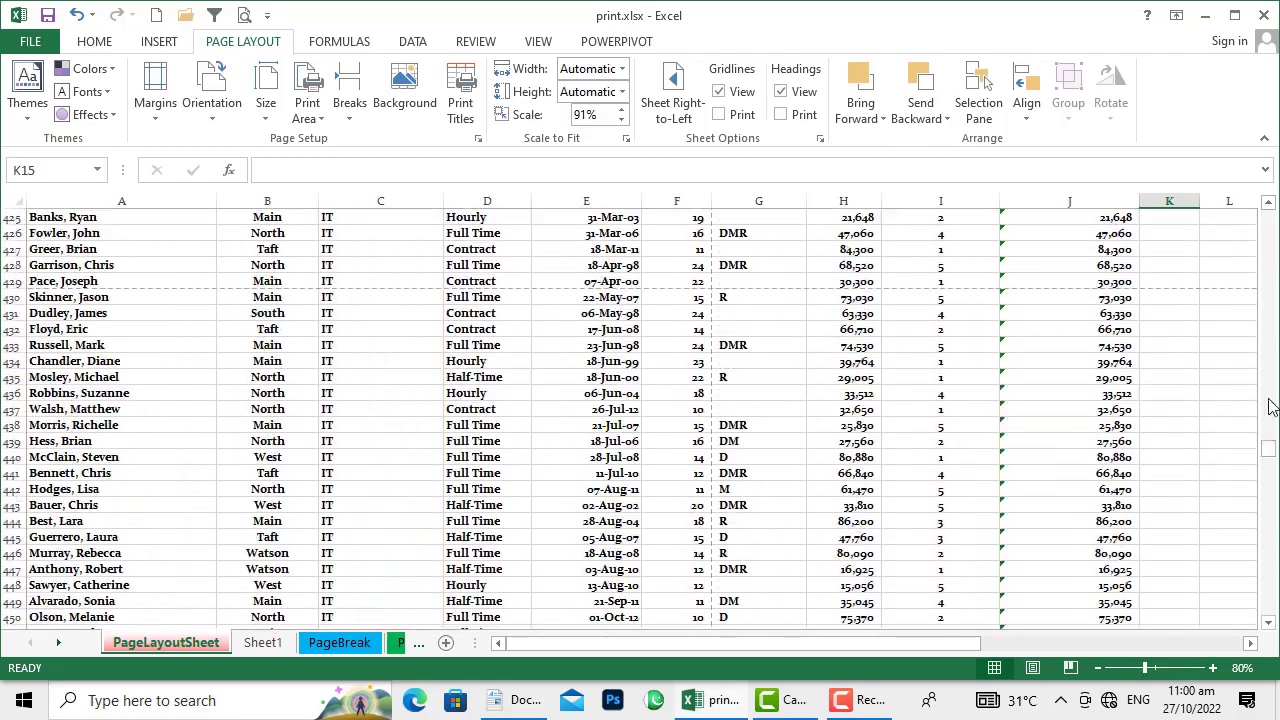
{"action": "left_click", "coordinate": [238, 17]}
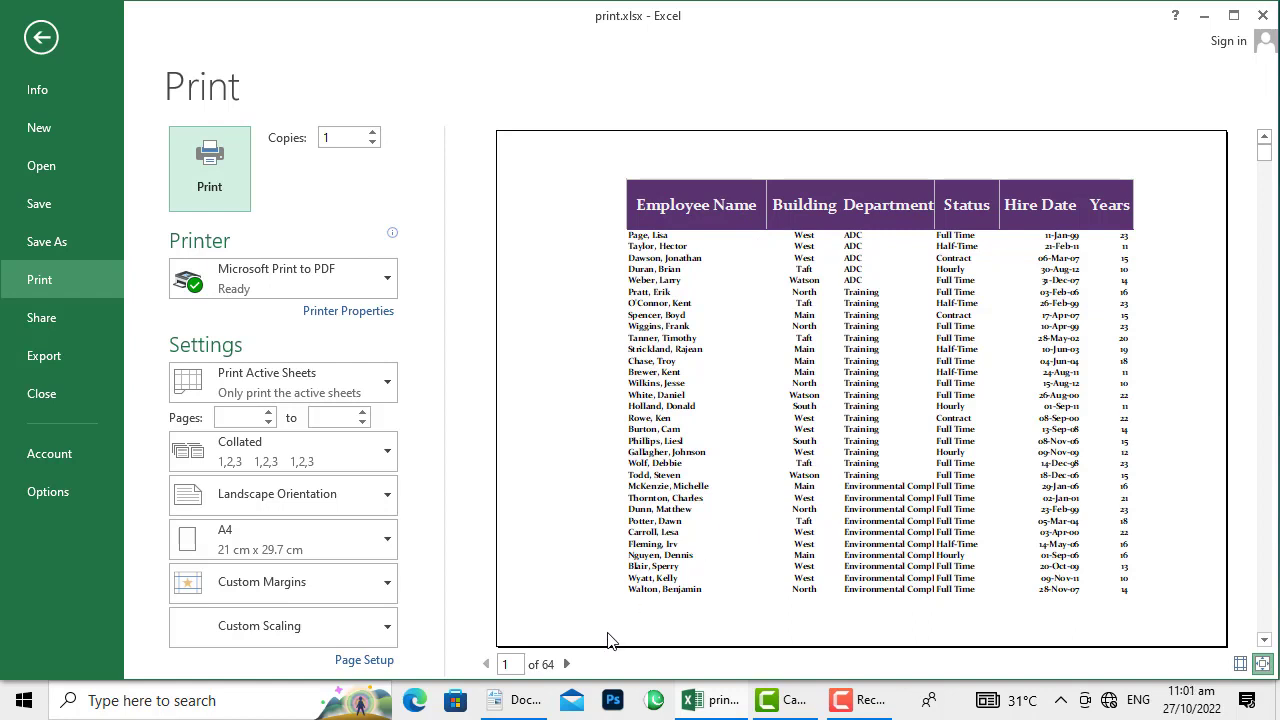
Step: Page forward to page 3 and back to page 1, noting only page 1 shows headers
{"action": "left_click", "coordinate": [567, 664]}
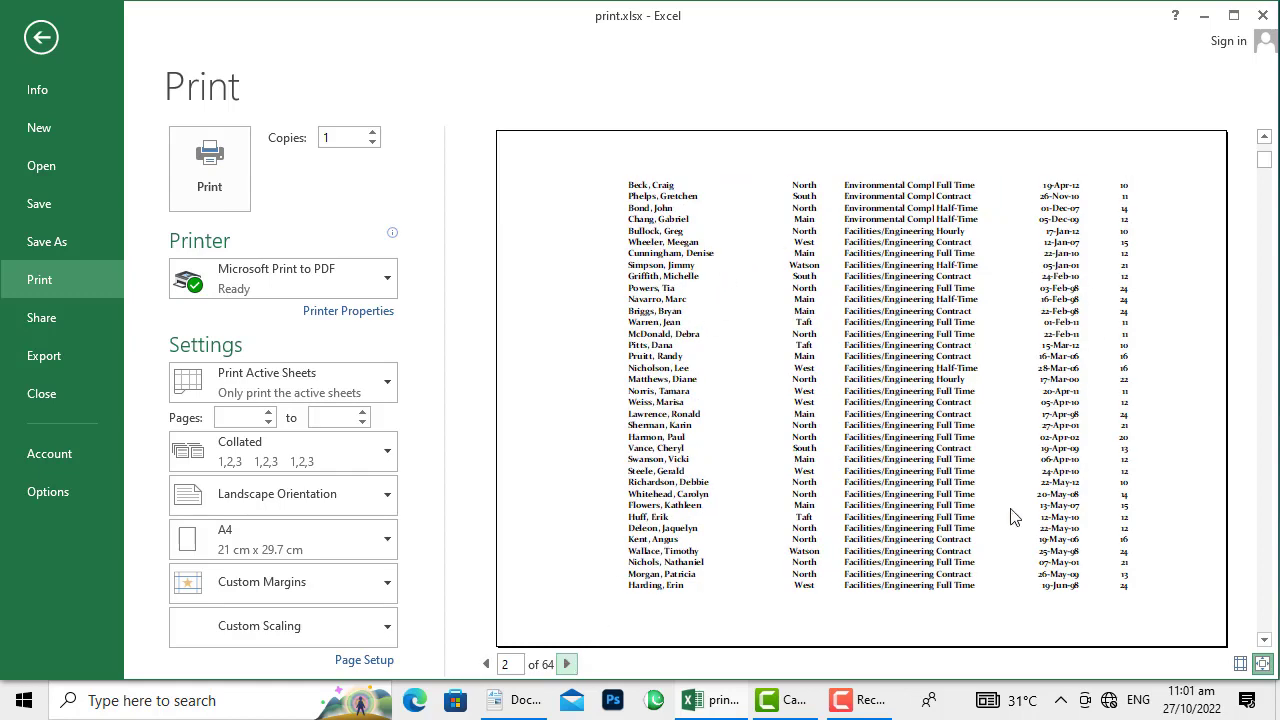
{"action": "scroll", "coordinate": [940, 518], "scroll_direction": "up", "scroll_amount": 1}
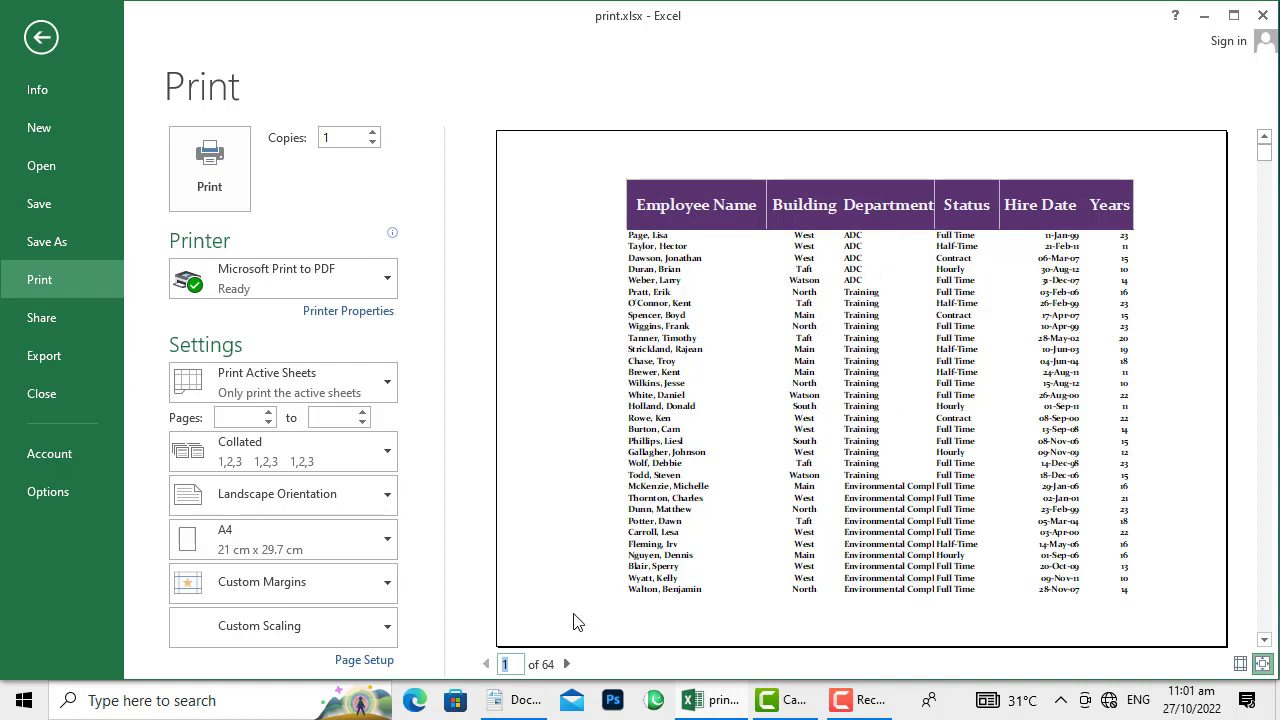
{"action": "left_click", "coordinate": [566, 664]}
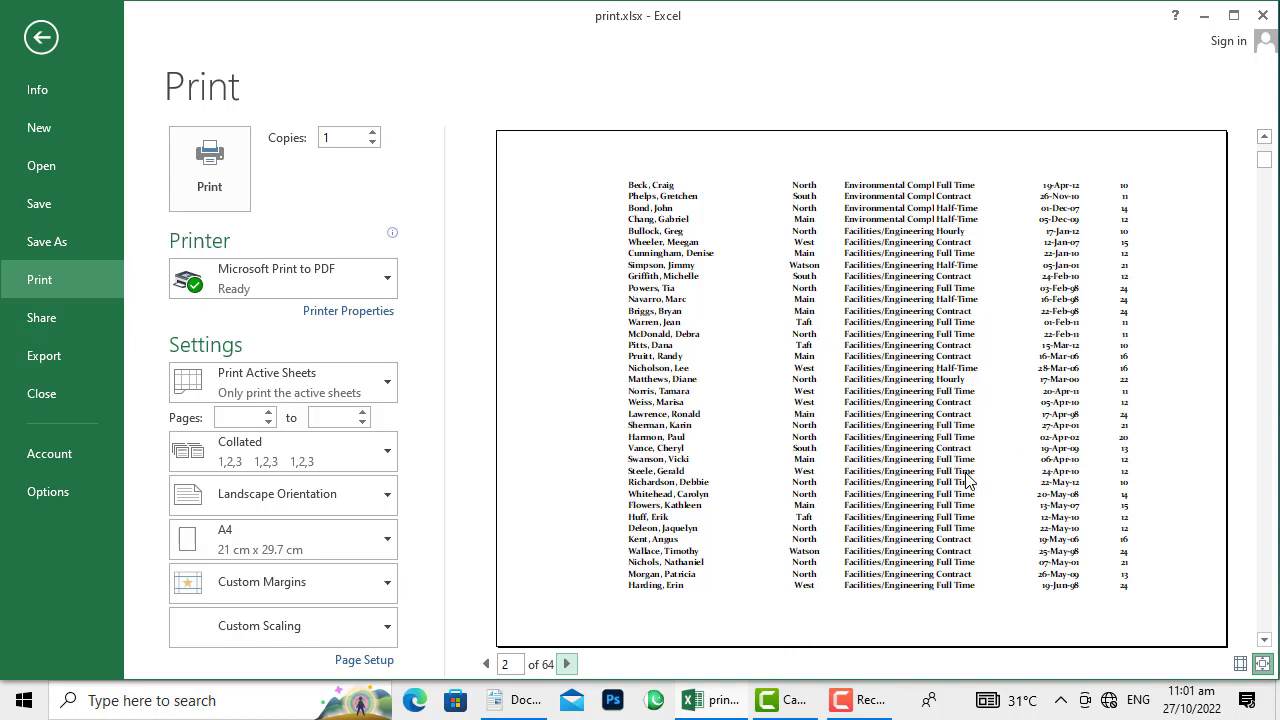
{"action": "left_click", "coordinate": [569, 668]}
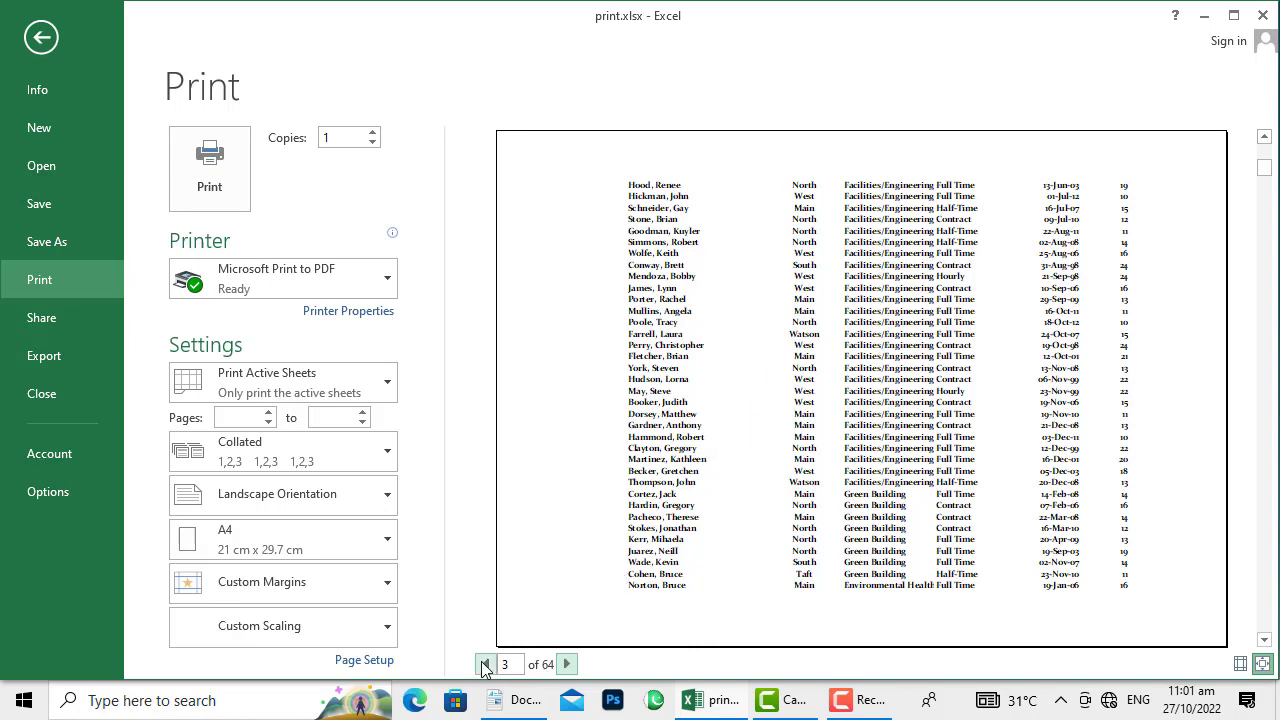
{"action": "left_click", "coordinate": [485, 665]}
{"action": "left_click", "coordinate": [485, 665]}
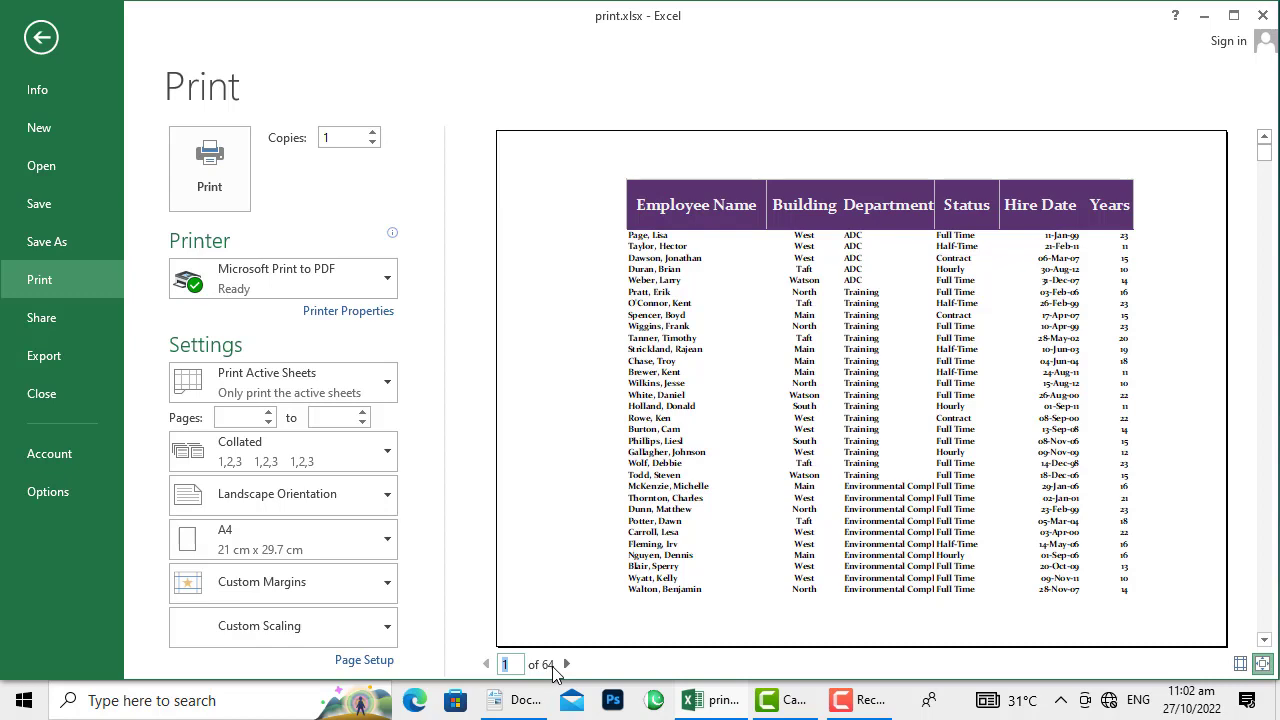
Step: Leave print preview, zoom the sheet out to 60% and scroll upward
{"action": "left_click", "coordinate": [40, 37]}
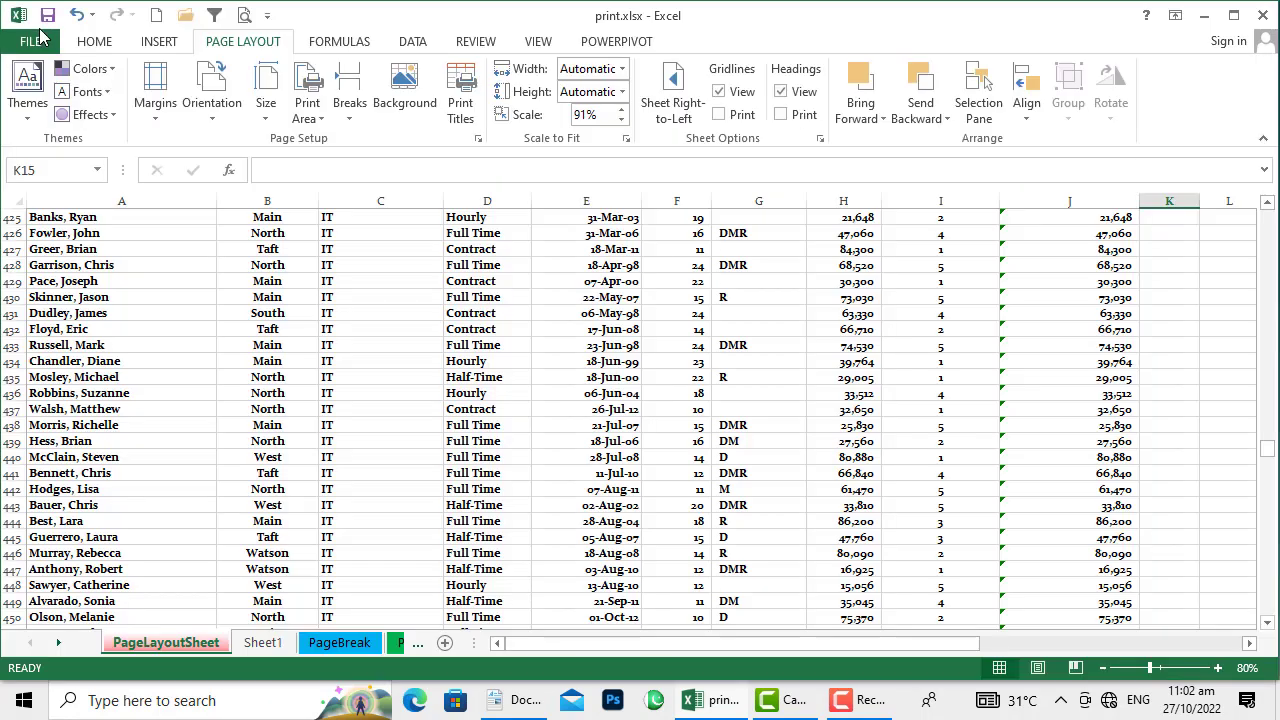
{"action": "left_click", "coordinate": [1102, 669]}
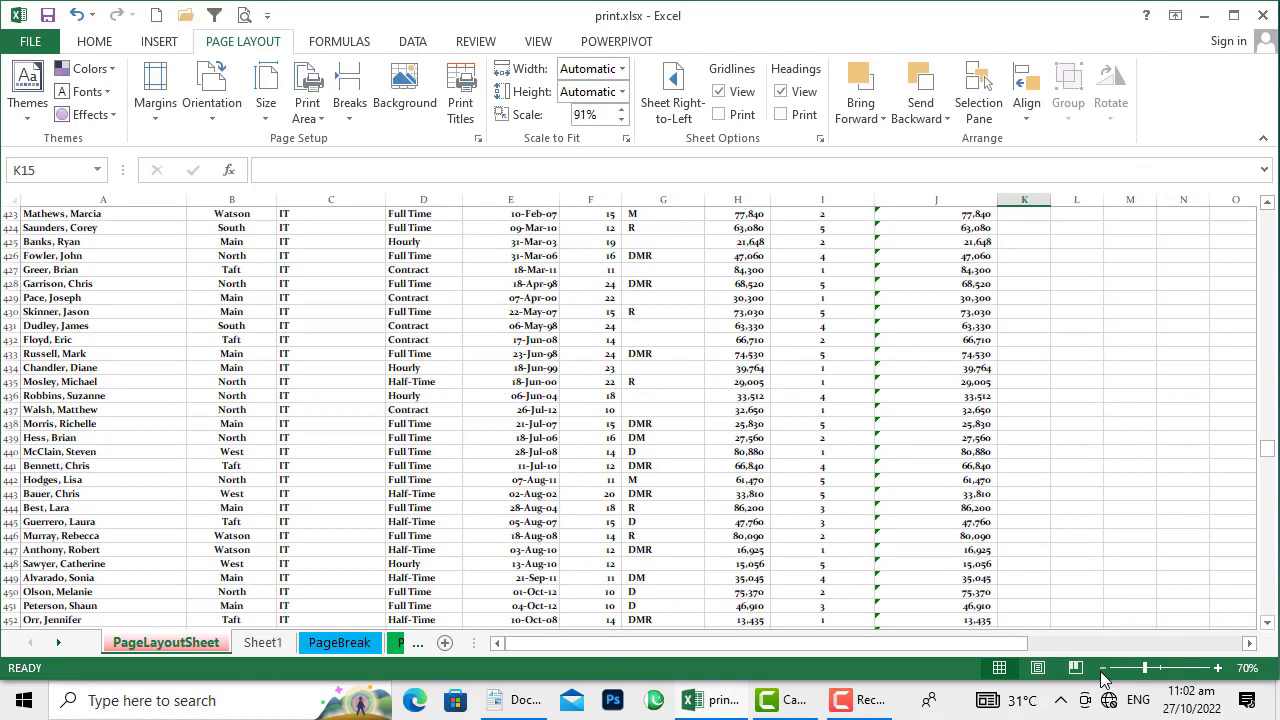
{"action": "left_click", "coordinate": [1102, 670]}
{"action": "scroll", "coordinate": [1038, 532], "scroll_direction": "up", "scroll_amount": 20}
{"action": "scroll", "coordinate": [1038, 532], "scroll_direction": "up", "scroll_amount": 20}
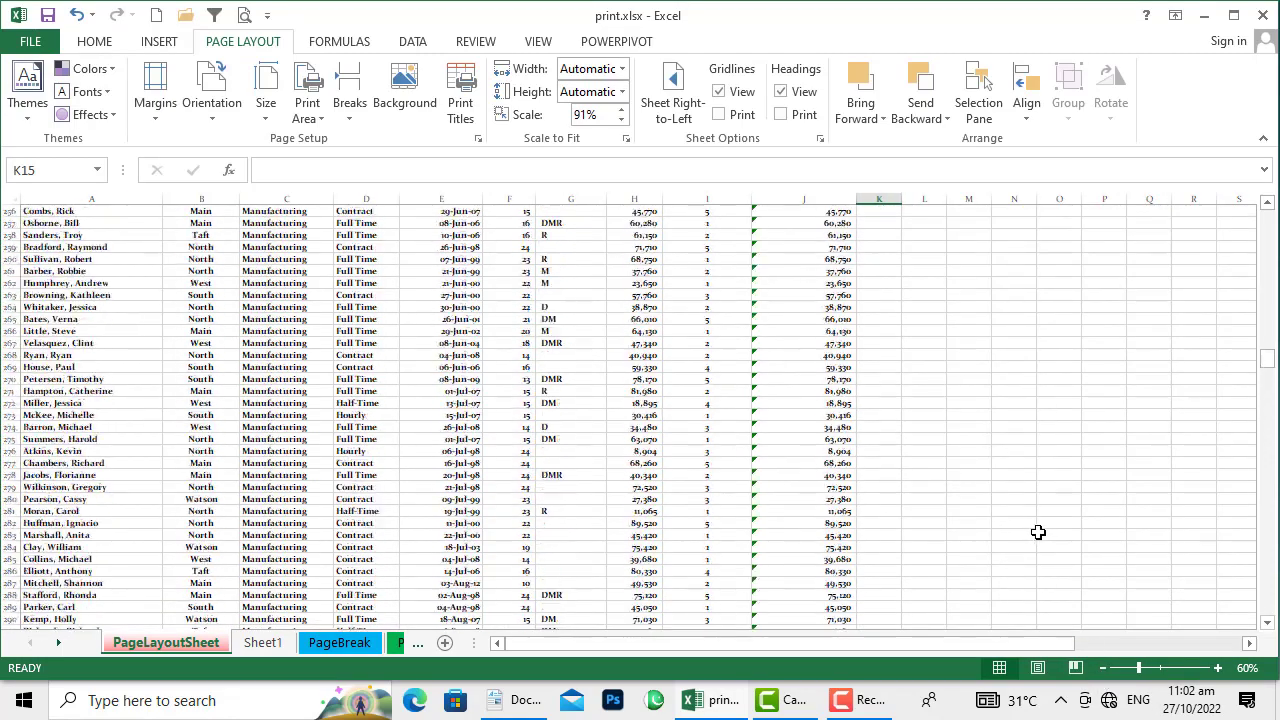
{"action": "scroll", "coordinate": [1038, 532], "scroll_direction": "up", "scroll_amount": 20}
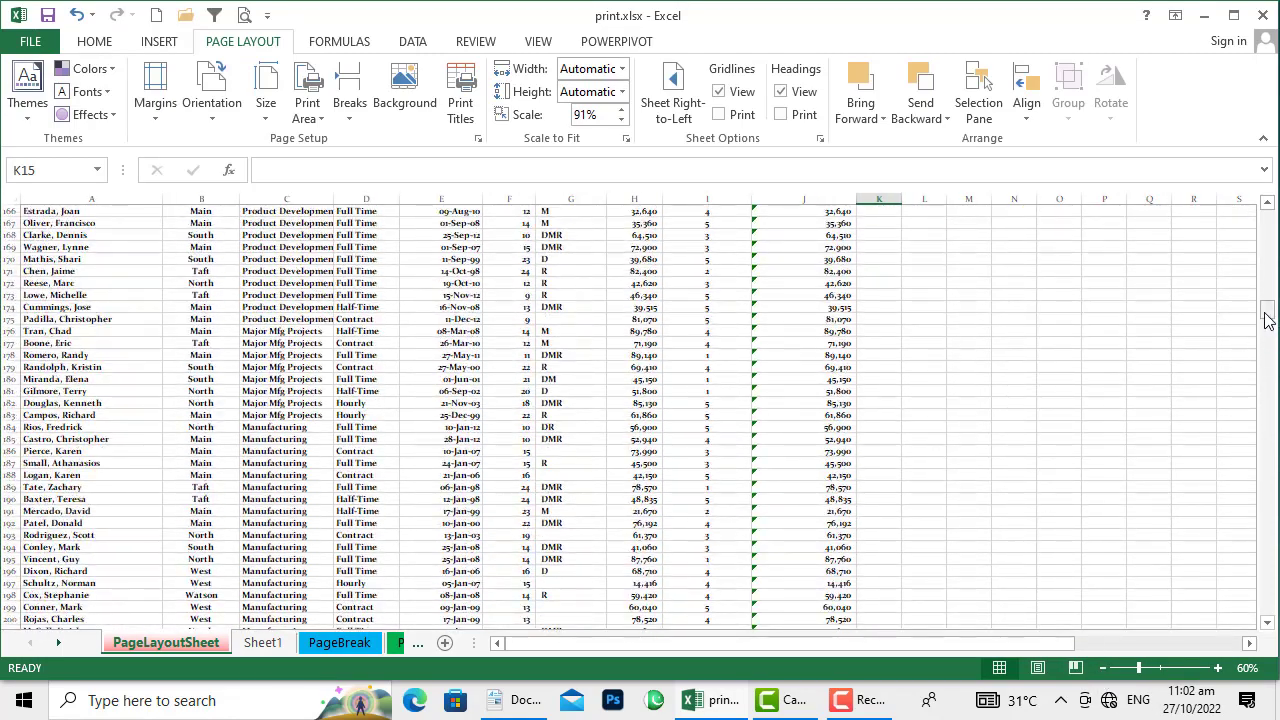
{"action": "left_click_drag", "start_coordinate": [1266, 319], "coordinate": [1266, 224]}
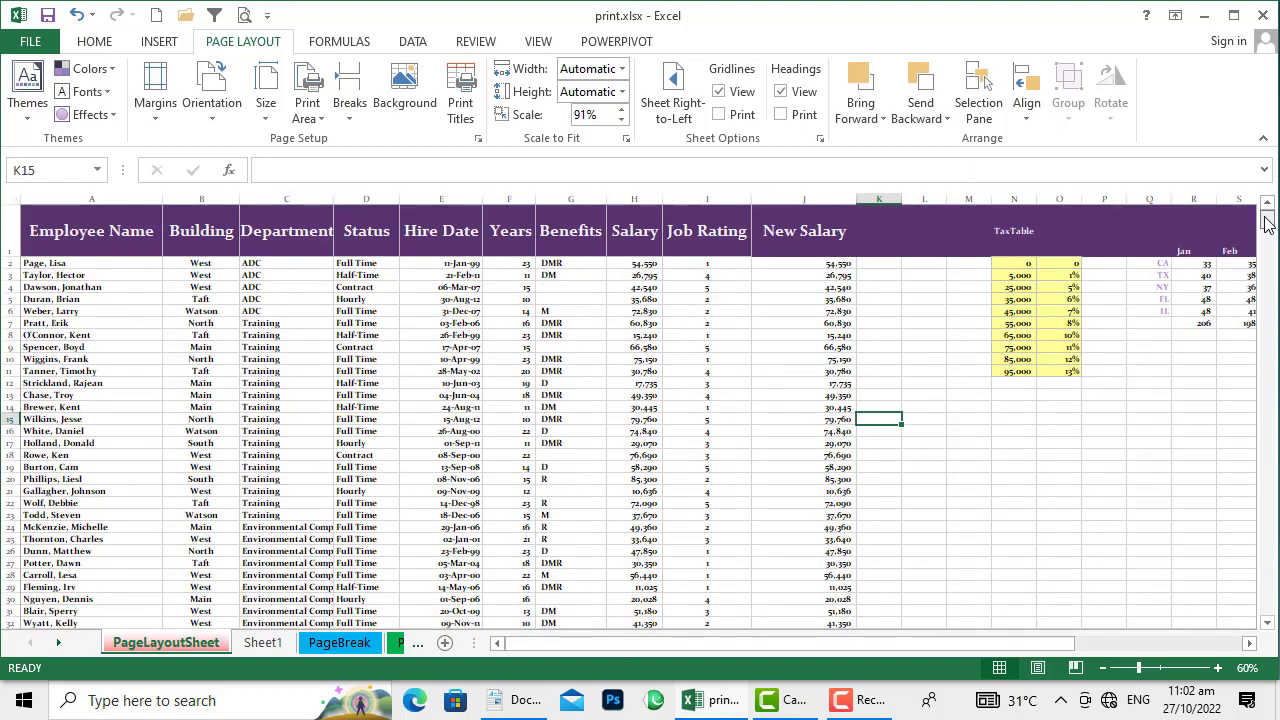
Step: Zoom the sheet back to 100% and return to the top-left of the worksheet
{"action": "left_click", "coordinate": [1218, 669]}
{"action": "left_click", "coordinate": [1218, 669]}
{"action": "left_click", "coordinate": [1218, 669]}
{"action": "left_click", "coordinate": [1218, 669]}
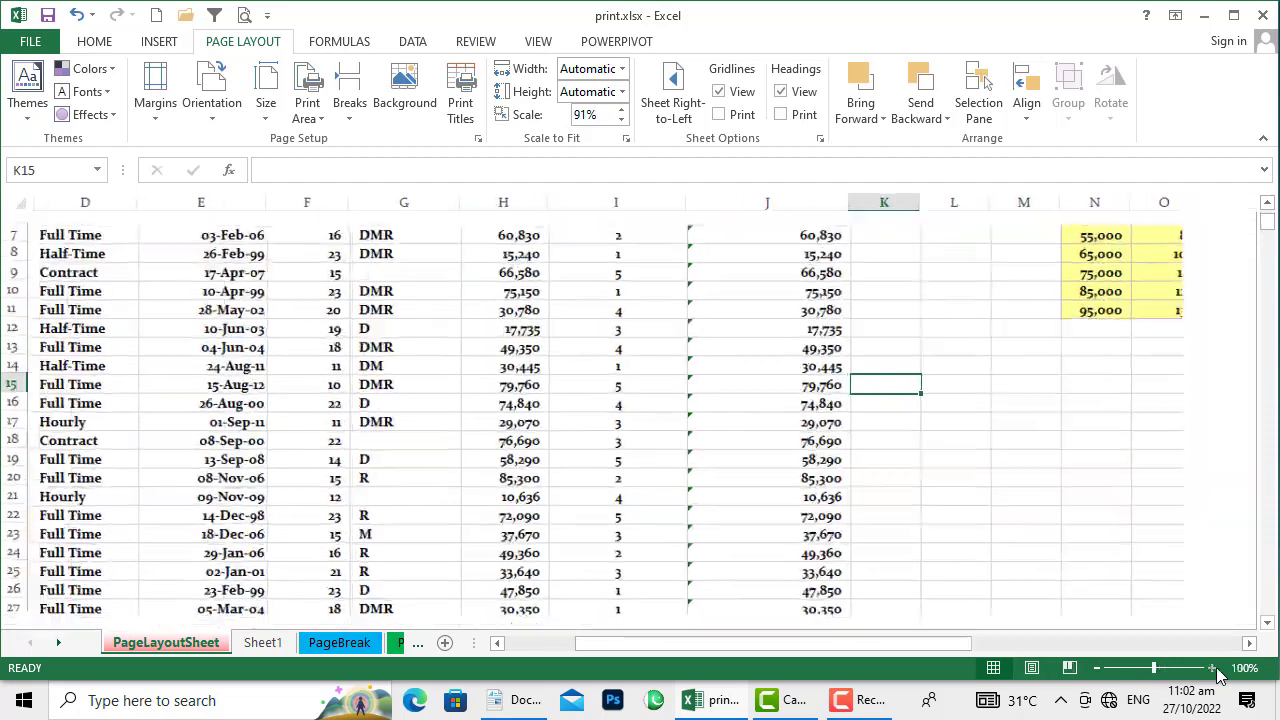
{"action": "scroll", "coordinate": [963, 520], "scroll_direction": "up", "scroll_amount": 2}
{"action": "scroll", "coordinate": [418, 399], "scroll_direction": "left", "scroll_amount": 3}
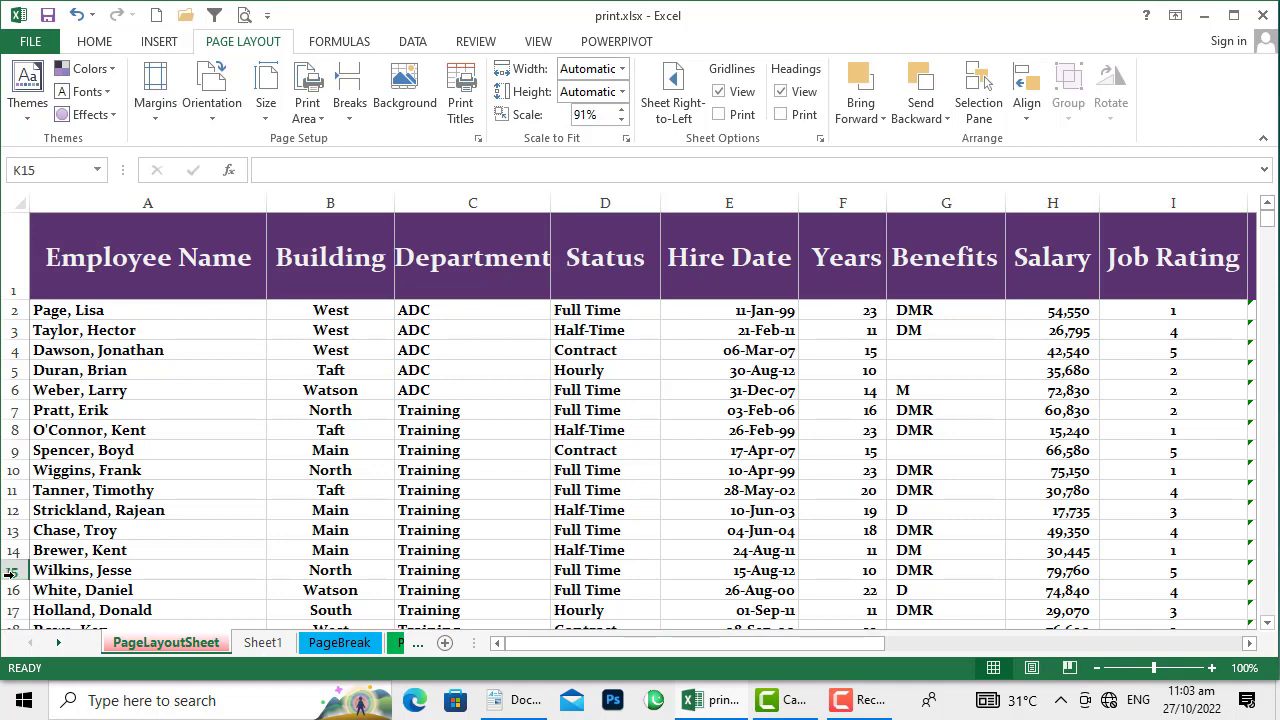
{"action": "left_click", "coordinate": [9, 571]}
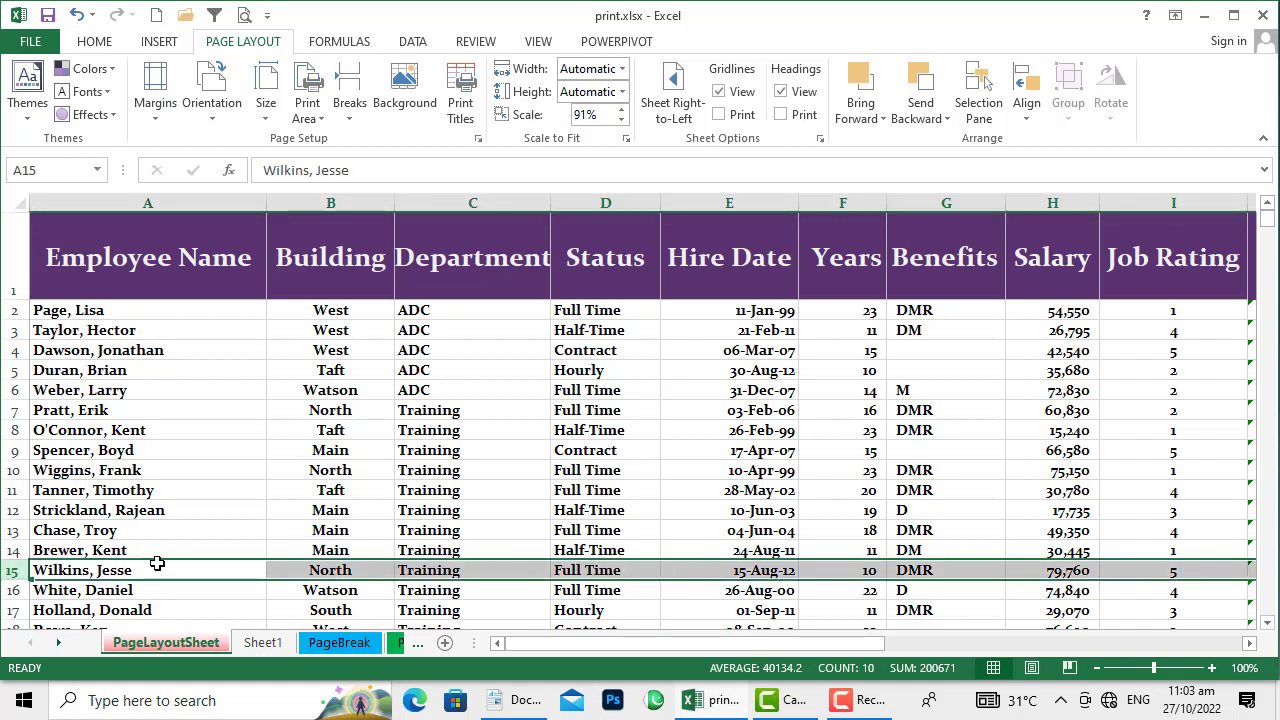
{"action": "left_click", "coordinate": [349, 110]}
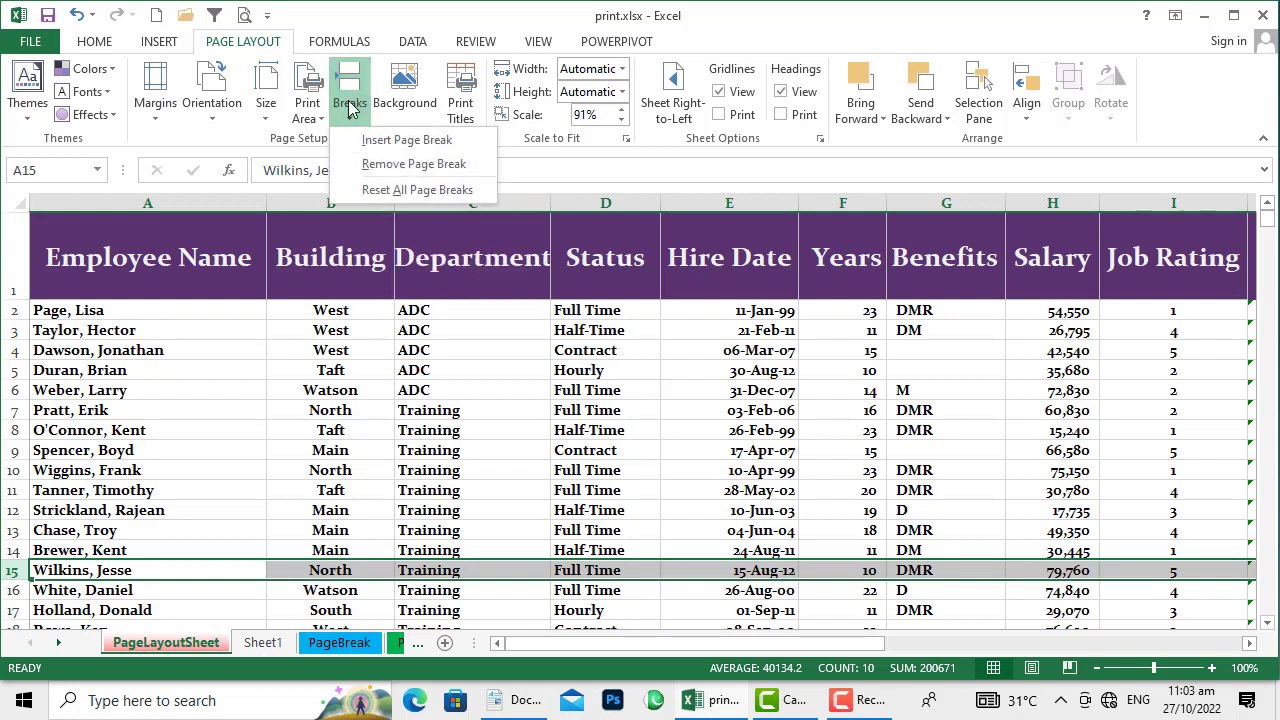
{"action": "left_click", "coordinate": [383, 142]}
{"action": "left_click", "coordinate": [346, 450]}
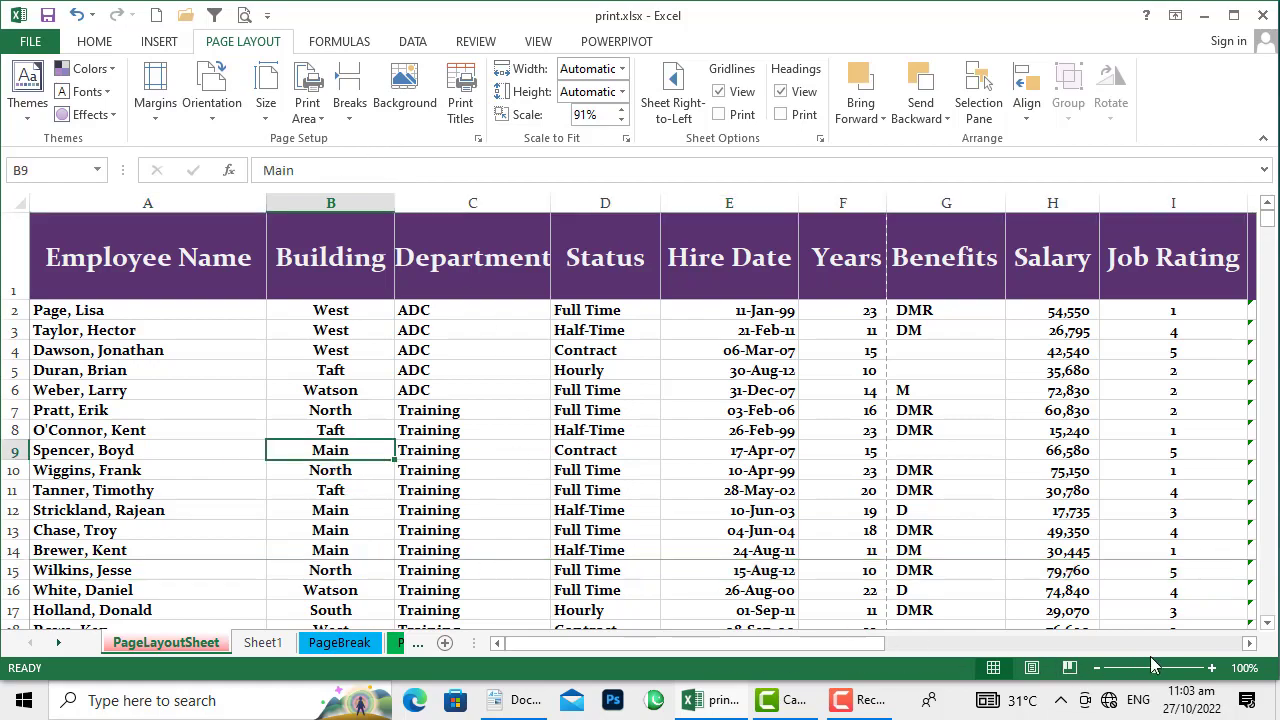
{"action": "left_click", "coordinate": [1211, 667]}
{"action": "left_click", "coordinate": [1211, 667]}
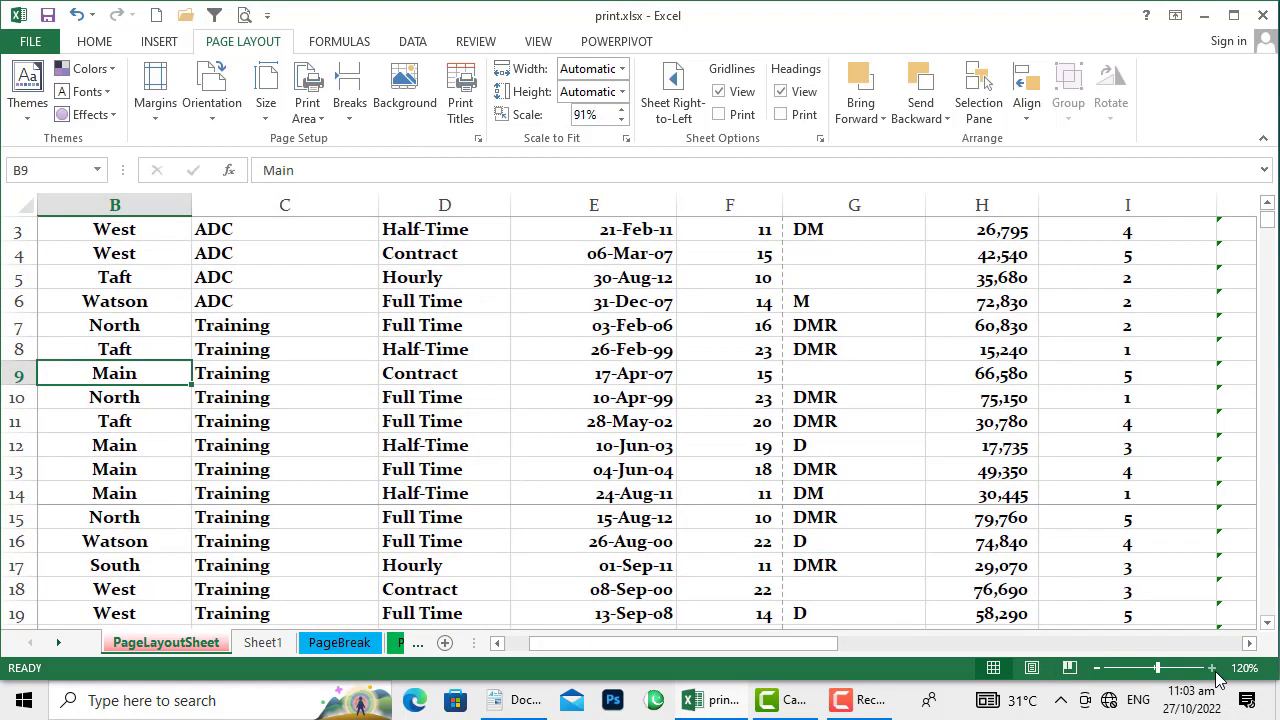
{"action": "left_click", "coordinate": [1211, 667]}
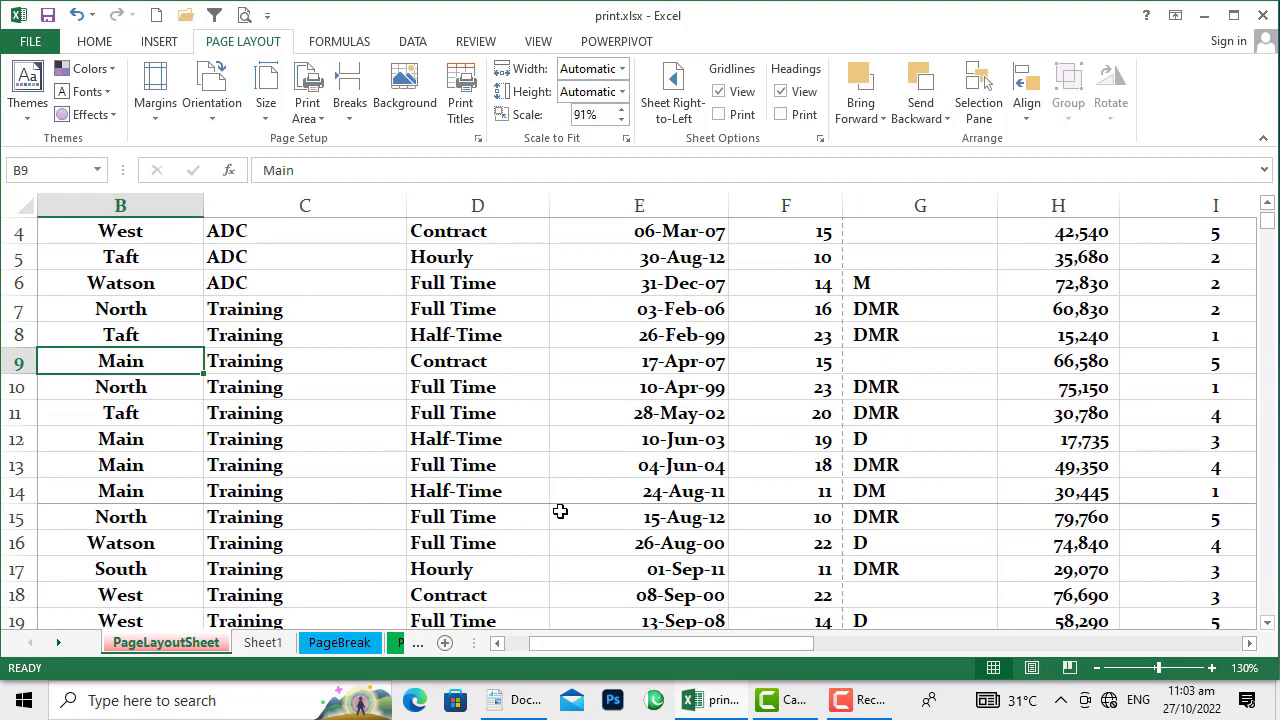
{"action": "scroll", "coordinate": [556, 480], "scroll_direction": "up", "scroll_amount": 1}
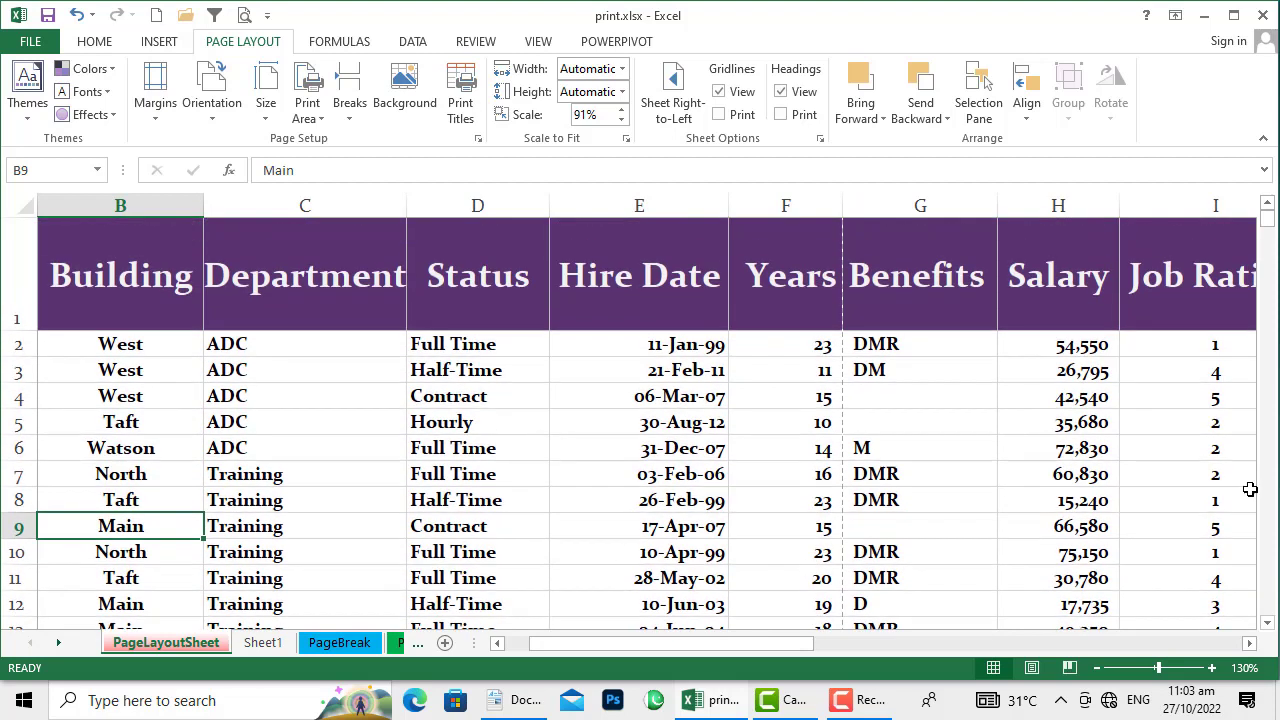
{"action": "scroll", "coordinate": [1268, 218], "scroll_direction": "down", "scroll_amount": 2}
{"action": "scroll", "coordinate": [1268, 218], "scroll_direction": "down", "scroll_amount": 2}
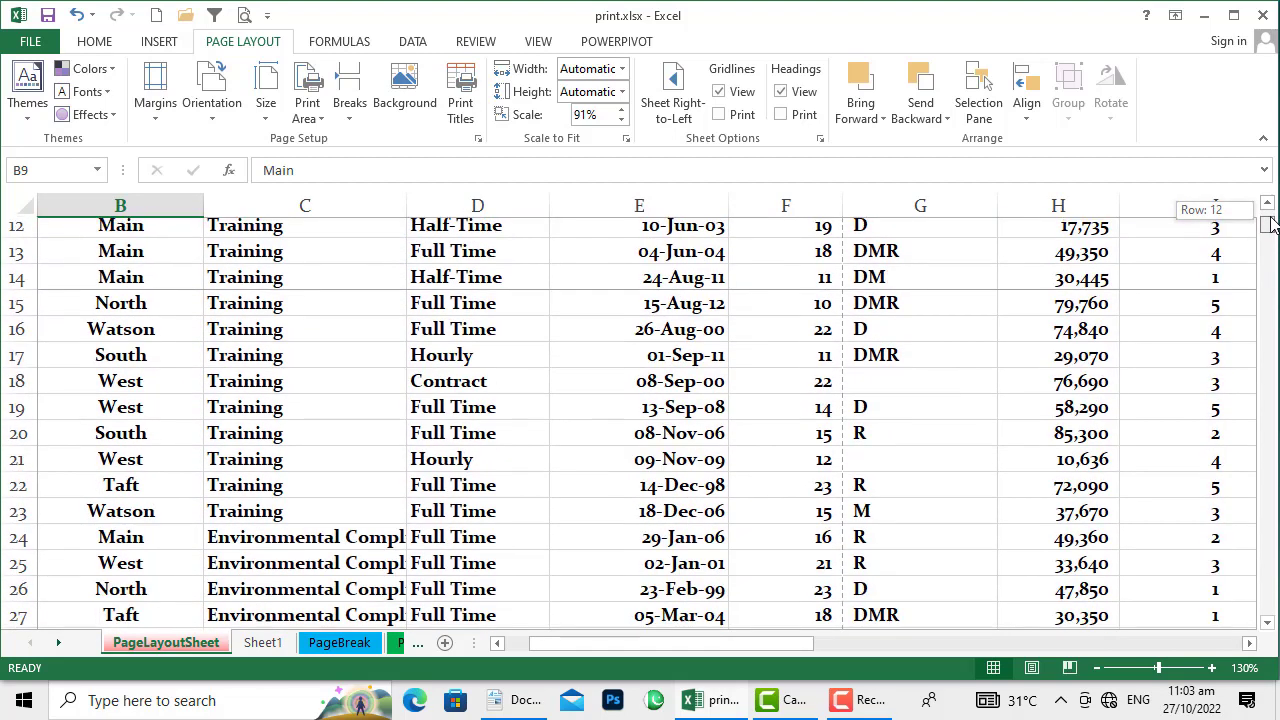
{"action": "left_click", "coordinate": [245, 15]}
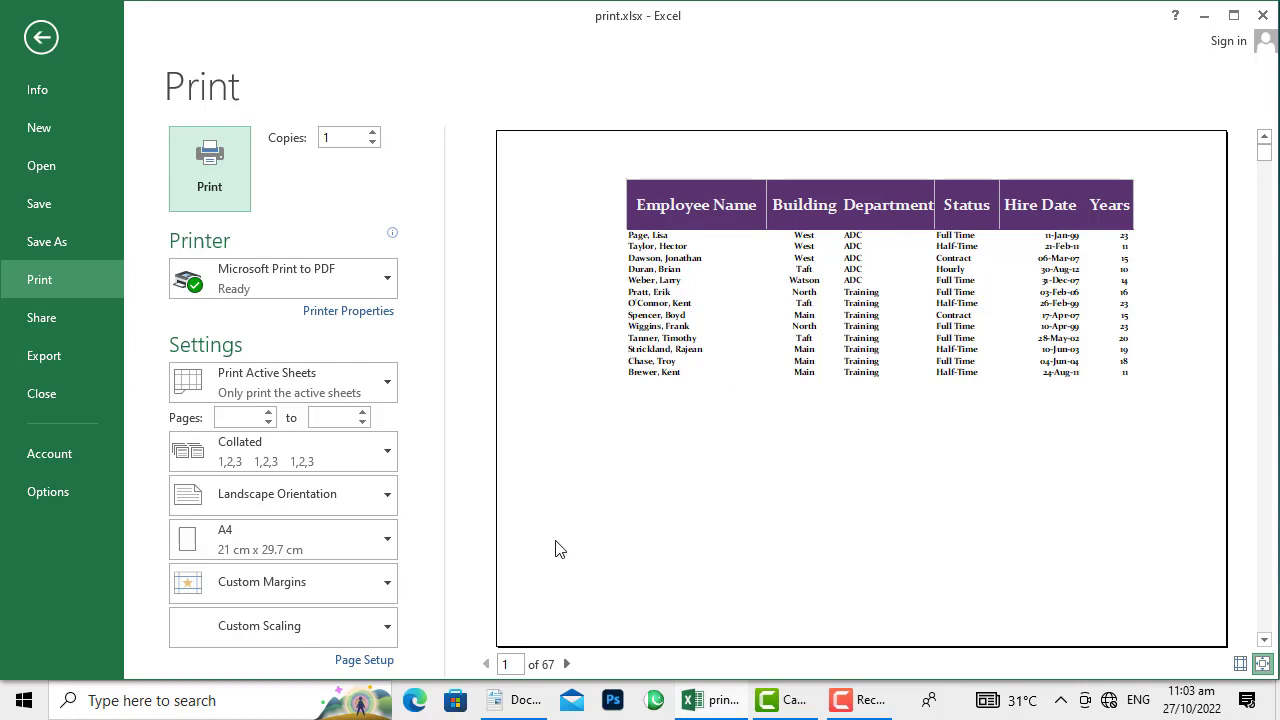
{"action": "left_click", "coordinate": [41, 40]}
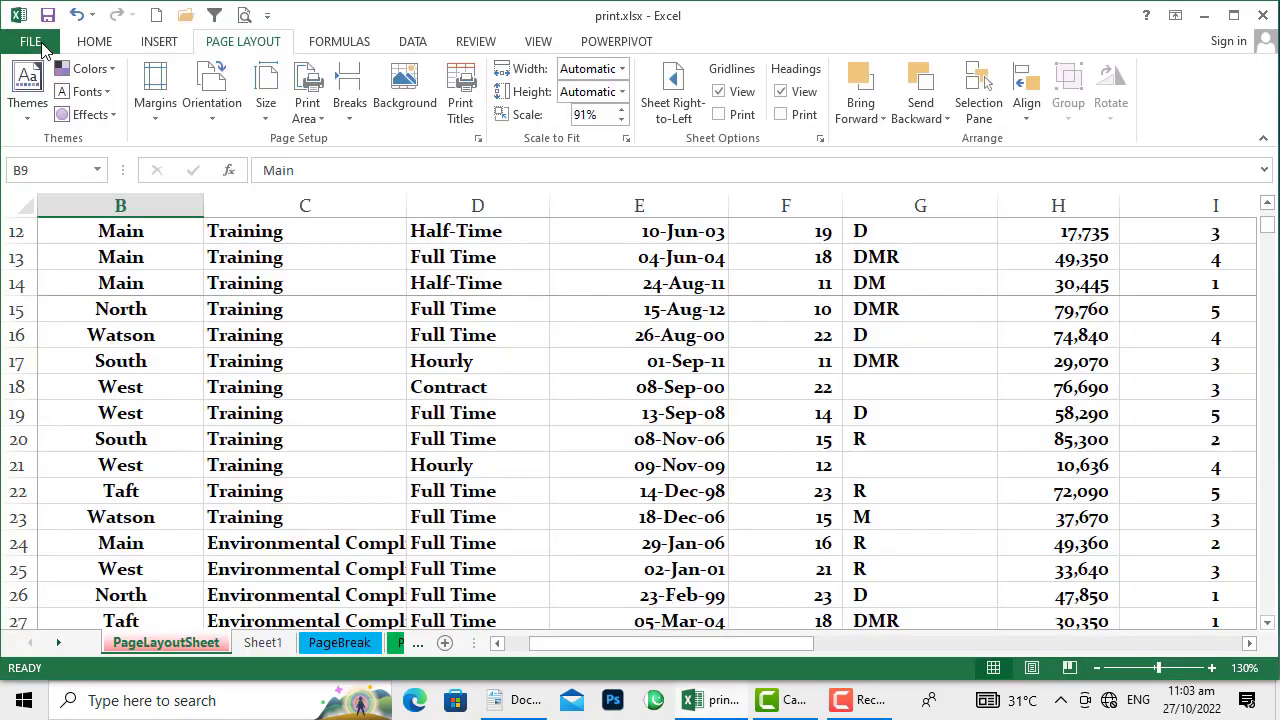
{"action": "left_click", "coordinate": [41, 42]}
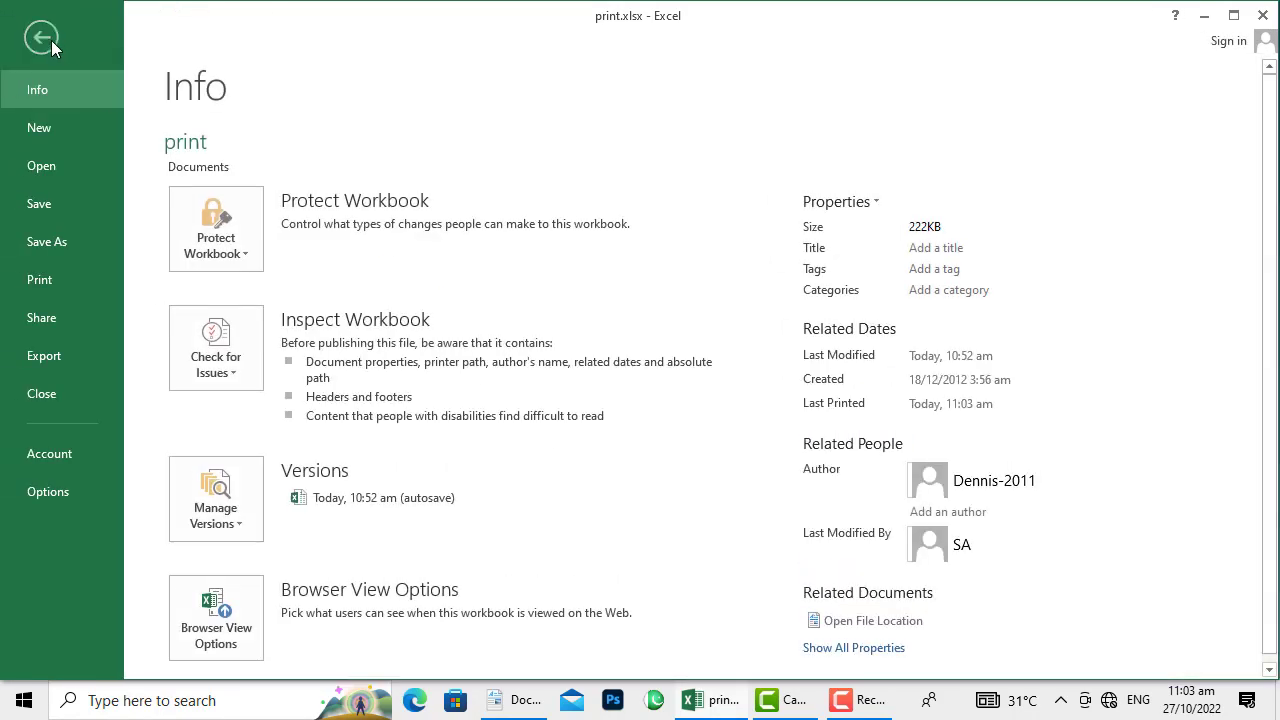
{"action": "left_click", "coordinate": [41, 37]}
{"action": "scroll", "coordinate": [673, 441], "scroll_direction": "up", "scroll_amount": 4}
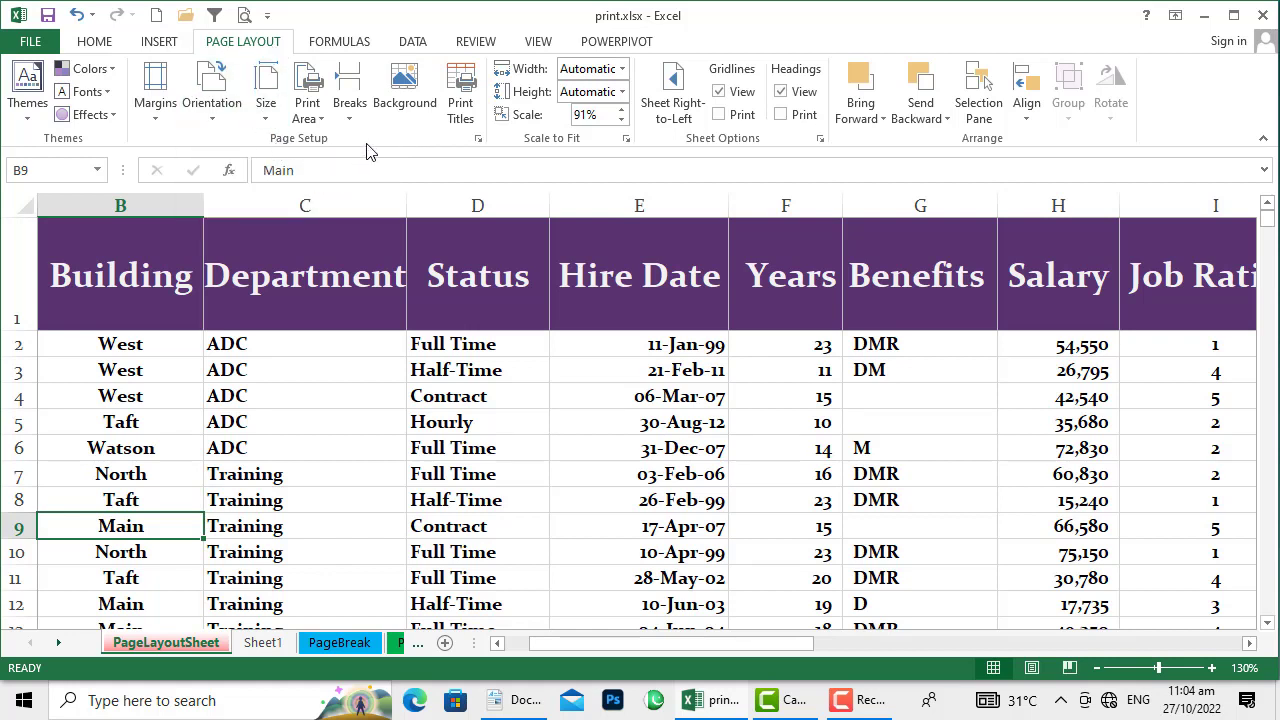
Step: In Page Setup's Print Titles, set Rows to repeat at top to $1:$1
{"action": "left_click", "coordinate": [462, 90]}
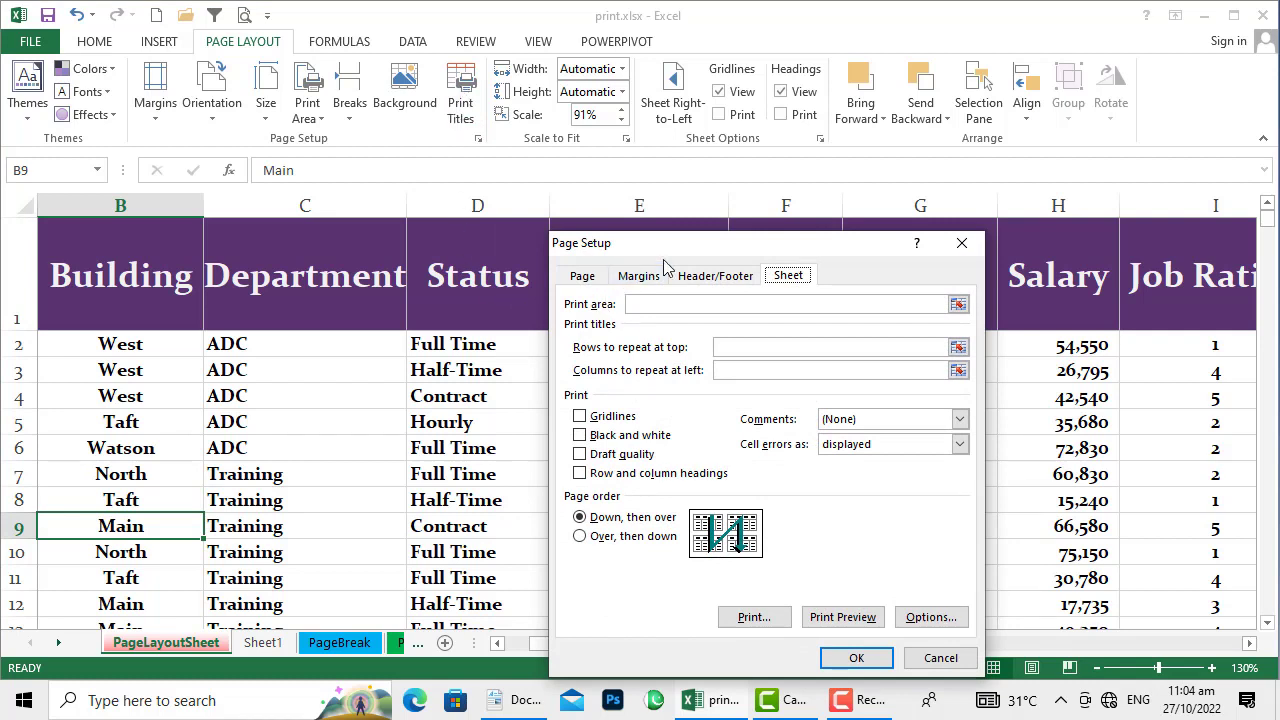
{"action": "left_click_drag", "start_coordinate": [760, 247], "coordinate": [706, 153]}
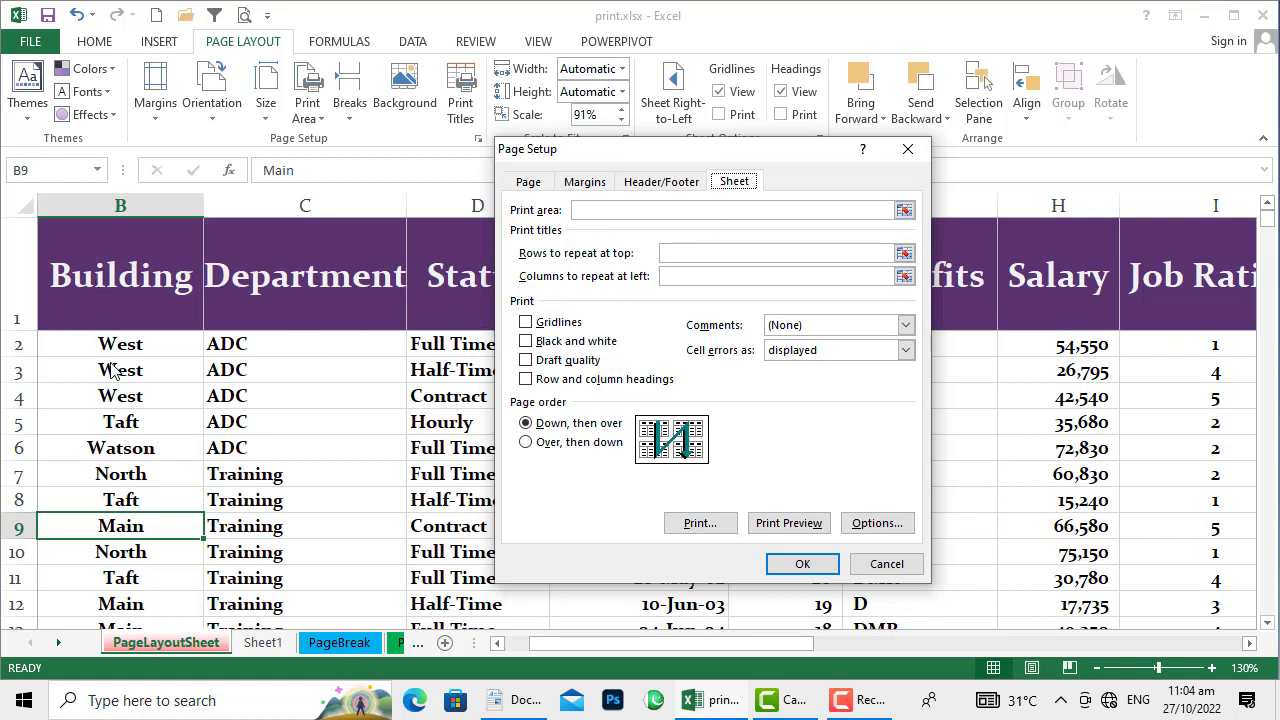
{"action": "left_click", "coordinate": [723, 253]}
{"action": "left_click", "coordinate": [698, 253]}
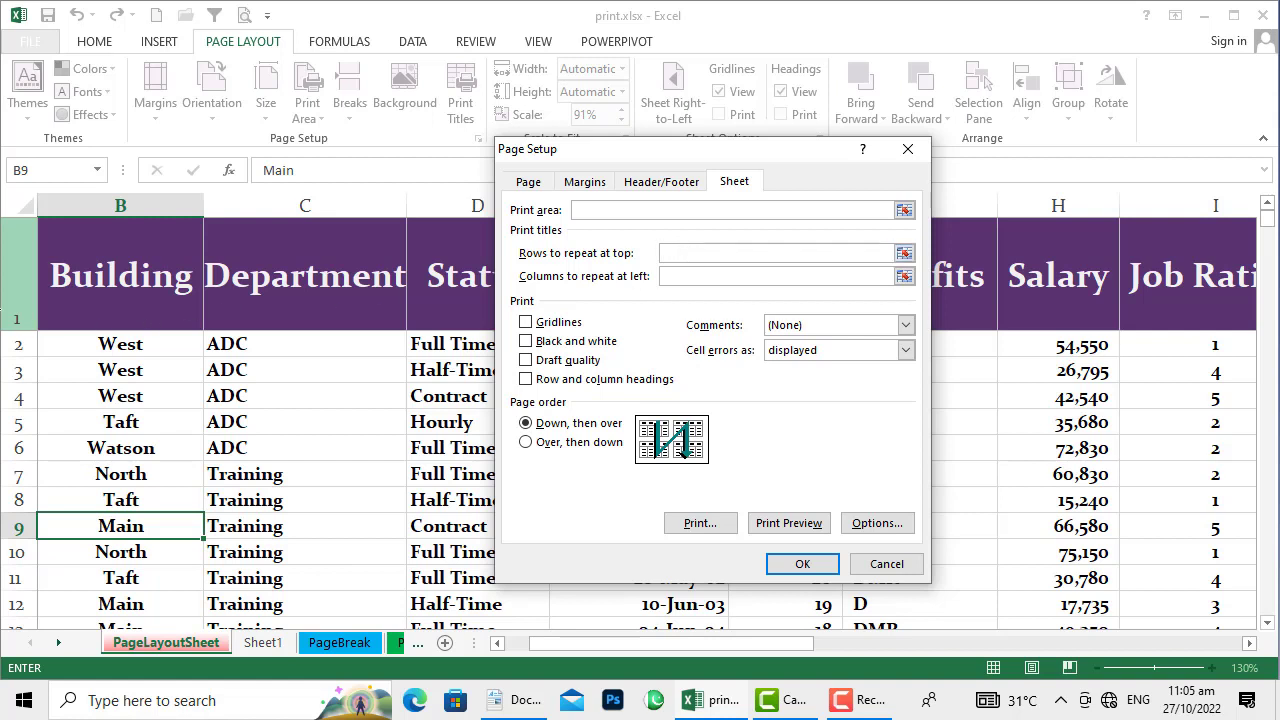
{"action": "left_click", "coordinate": [16, 281]}
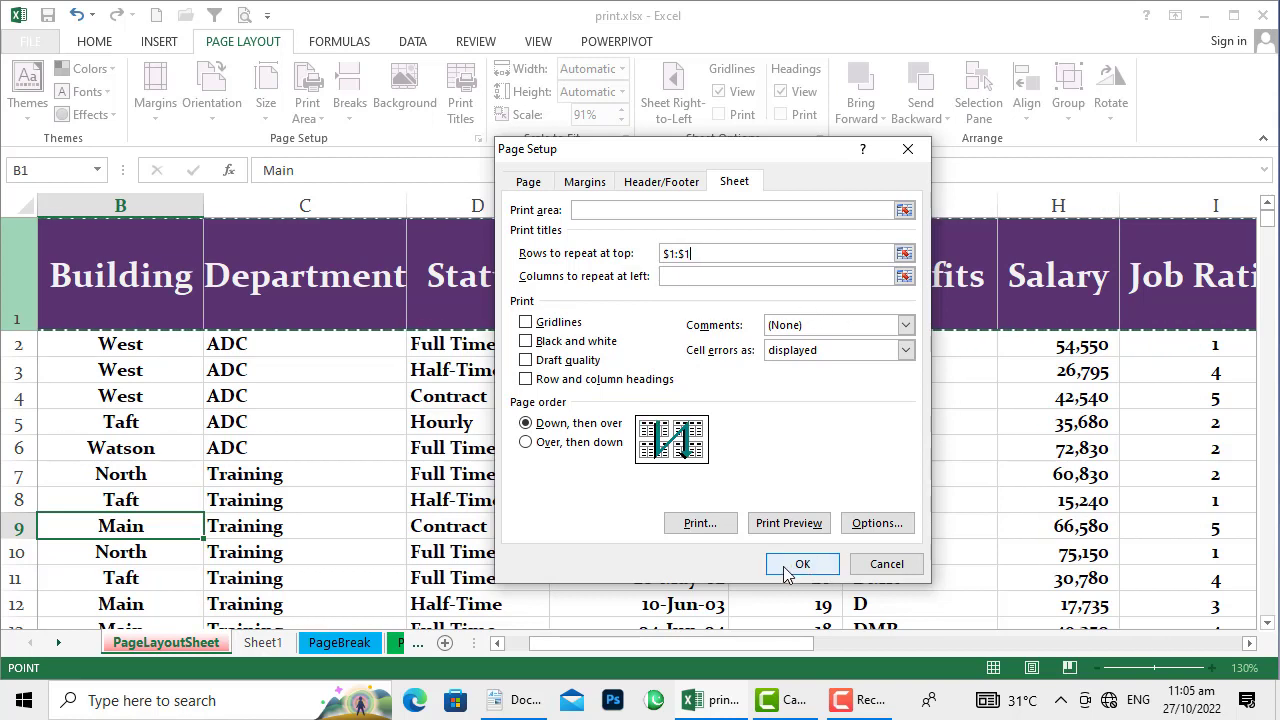
{"action": "left_click", "coordinate": [814, 569]}
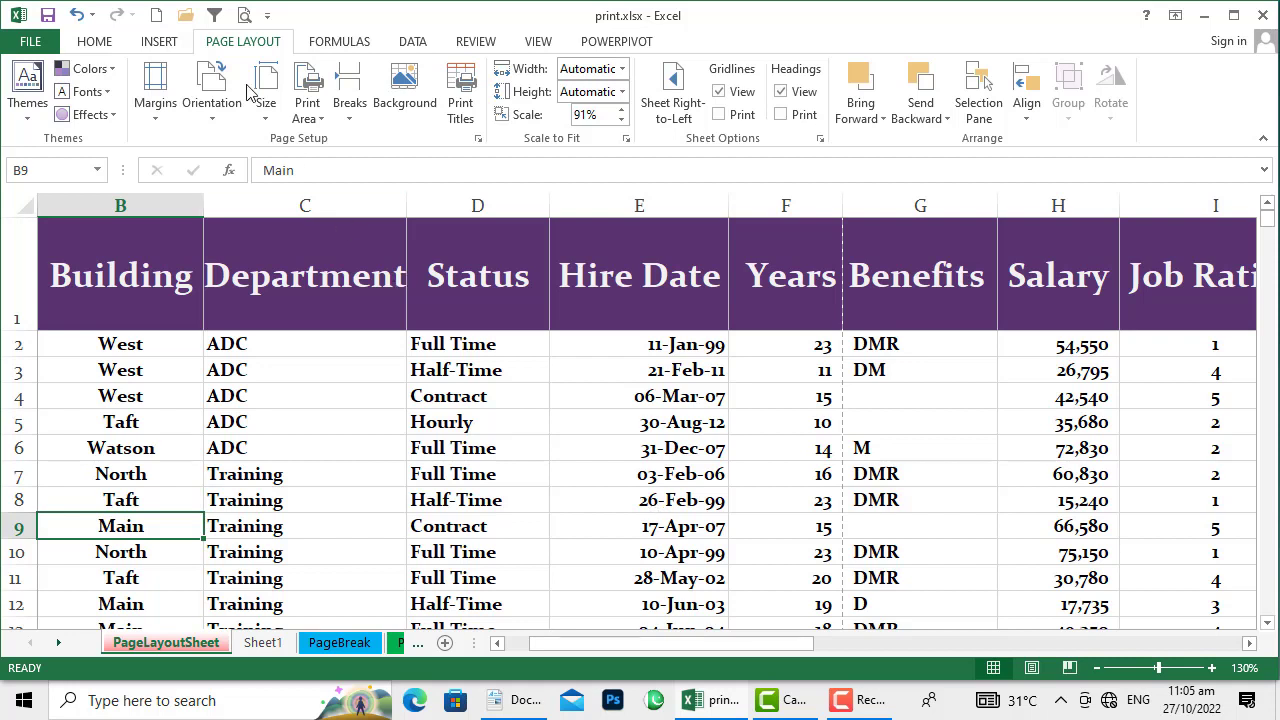
{"action": "left_click", "coordinate": [244, 18]}
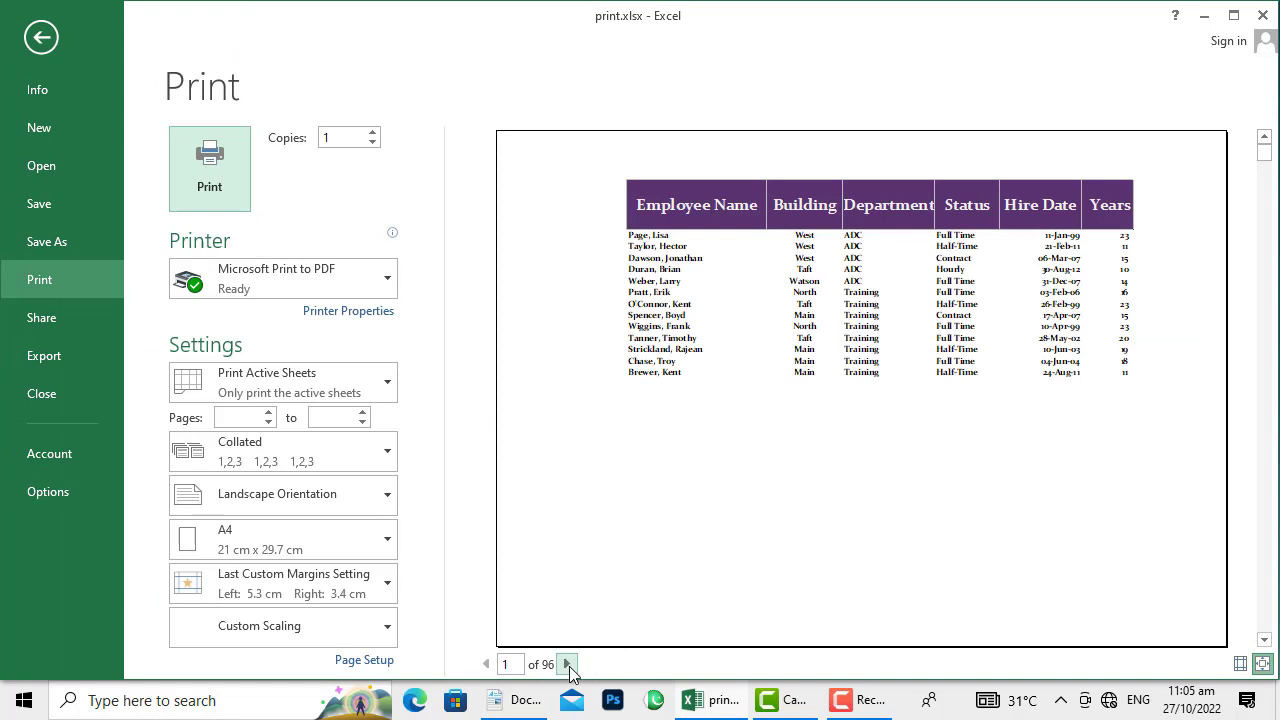
{"action": "left_click", "coordinate": [567, 665]}
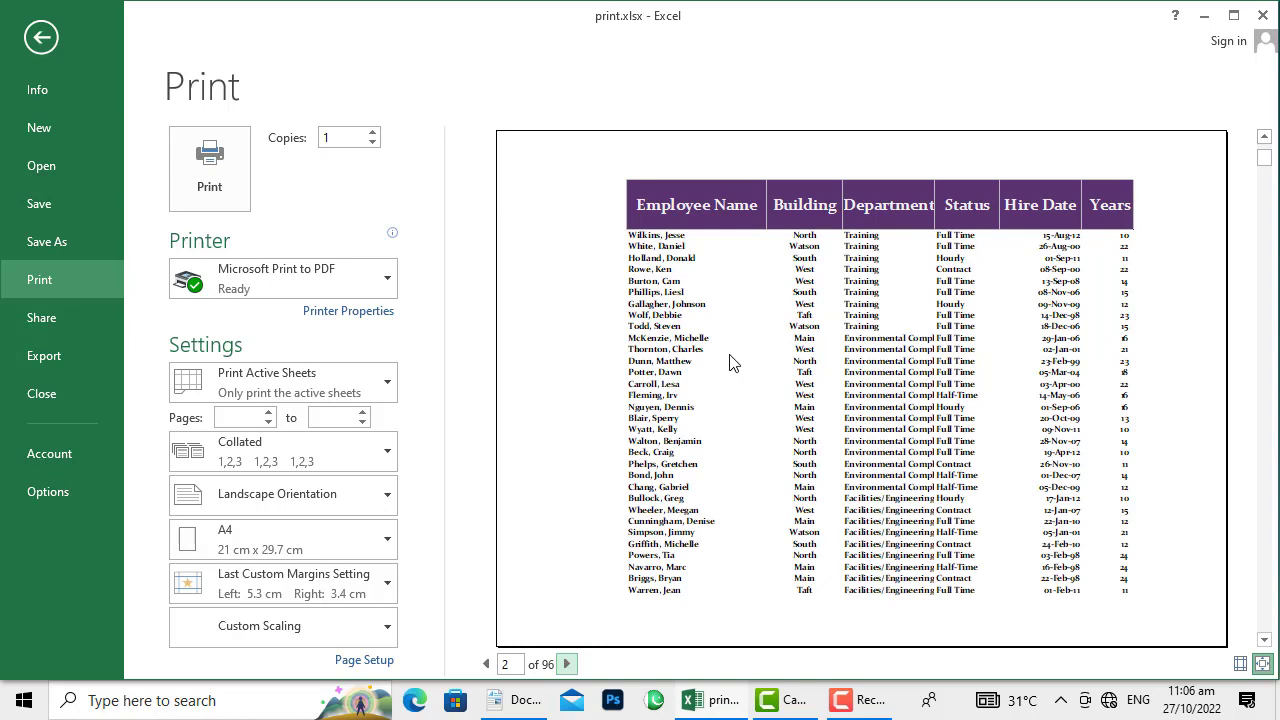
{"action": "left_click", "coordinate": [569, 665]}
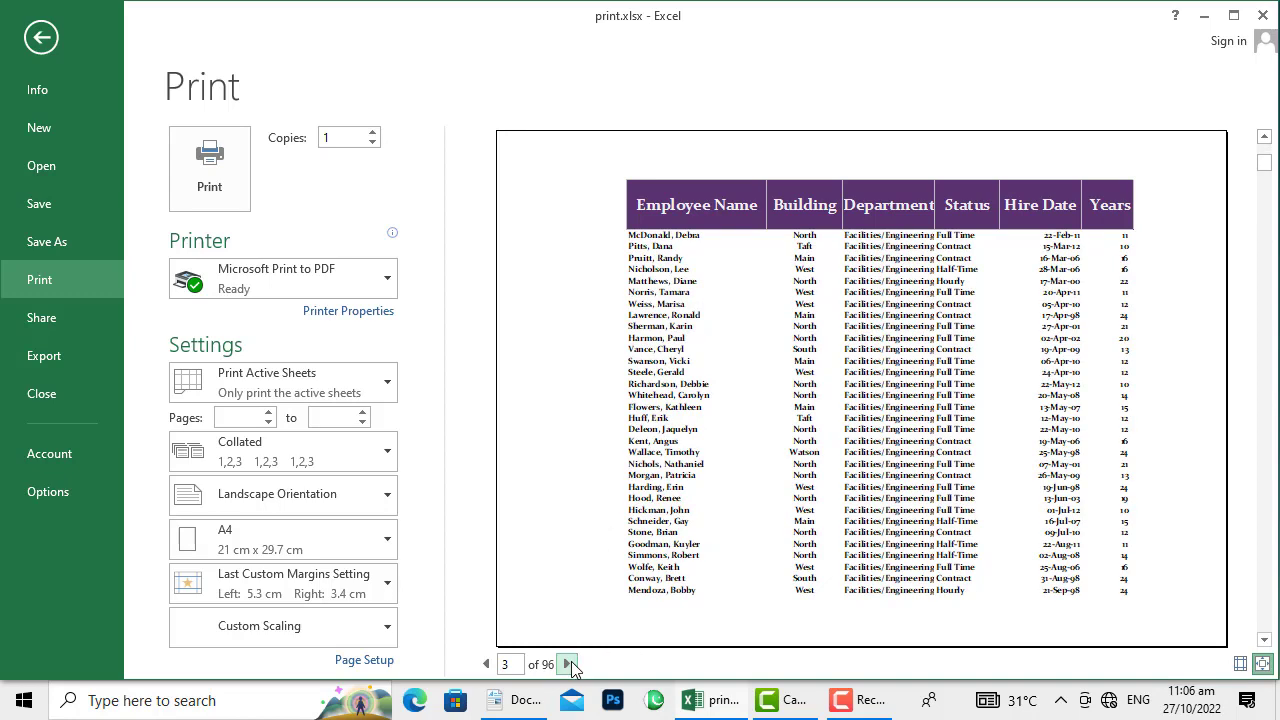
{"action": "left_click", "coordinate": [568, 664]}
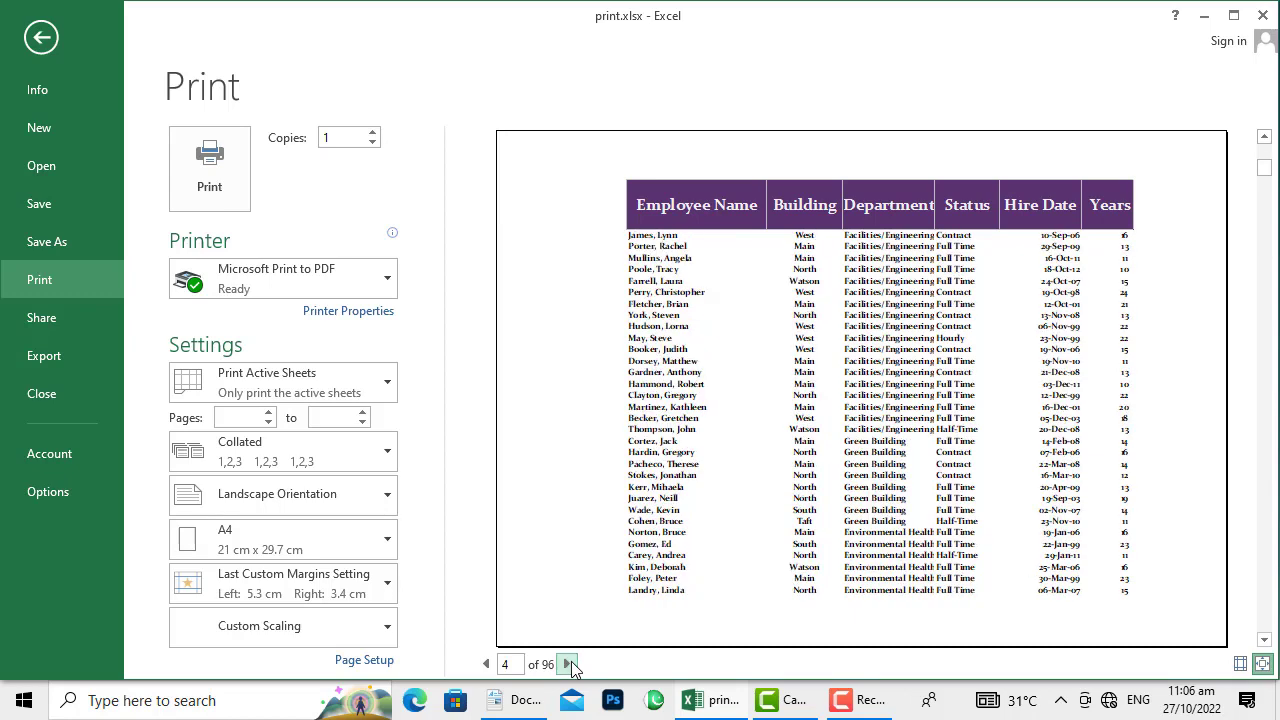
{"action": "left_click", "coordinate": [568, 664]}
{"action": "left_click", "coordinate": [568, 664]}
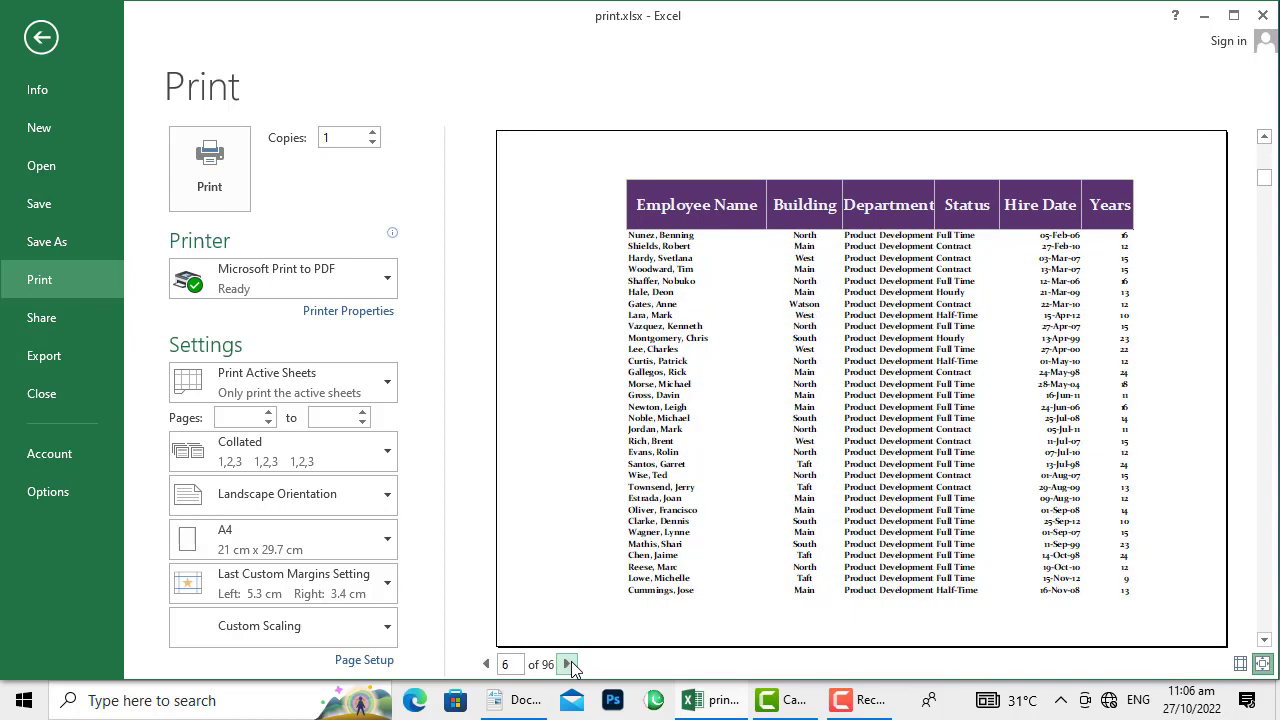
{"action": "left_click", "coordinate": [568, 664]}
{"action": "left_click", "coordinate": [568, 664]}
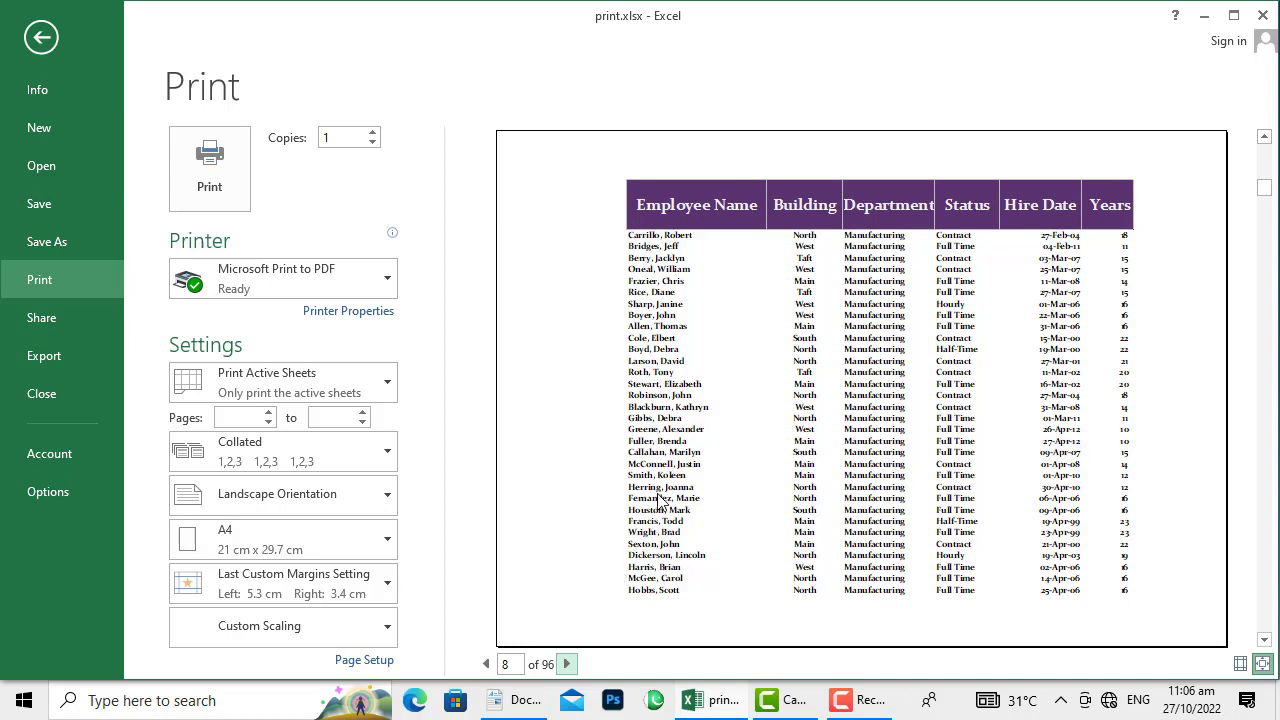
{"action": "key", "text": "Escape"}
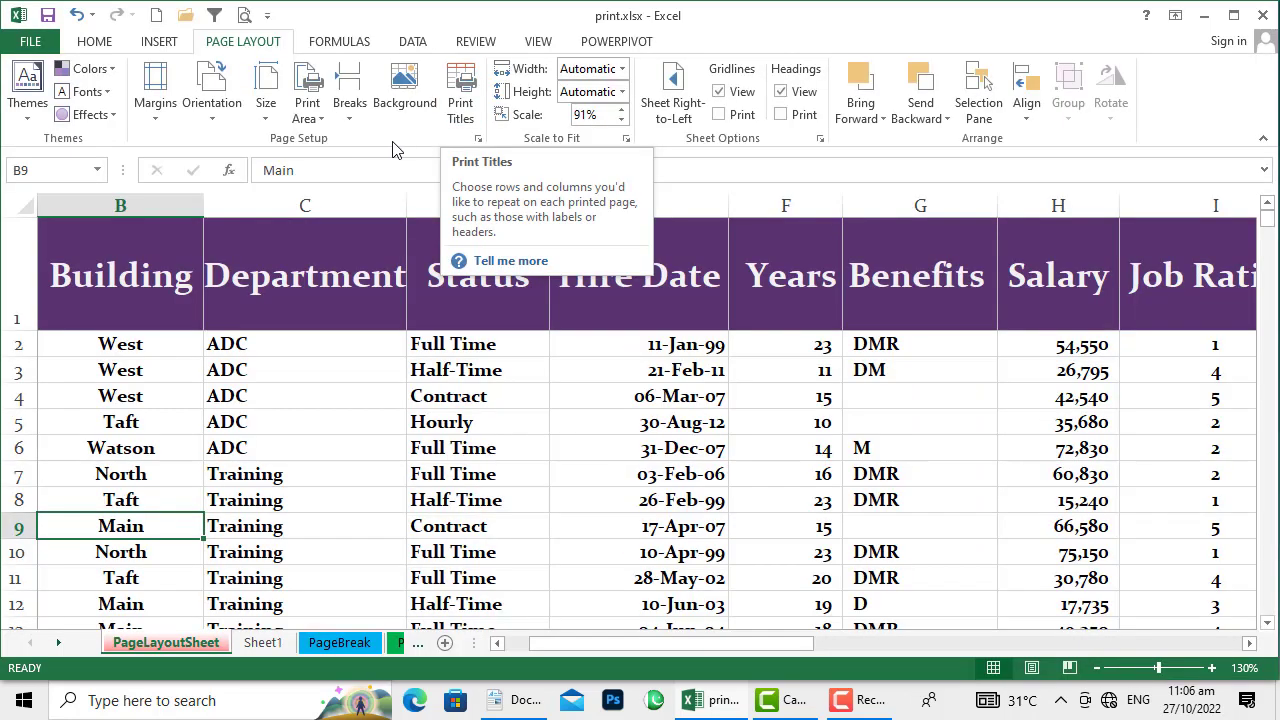